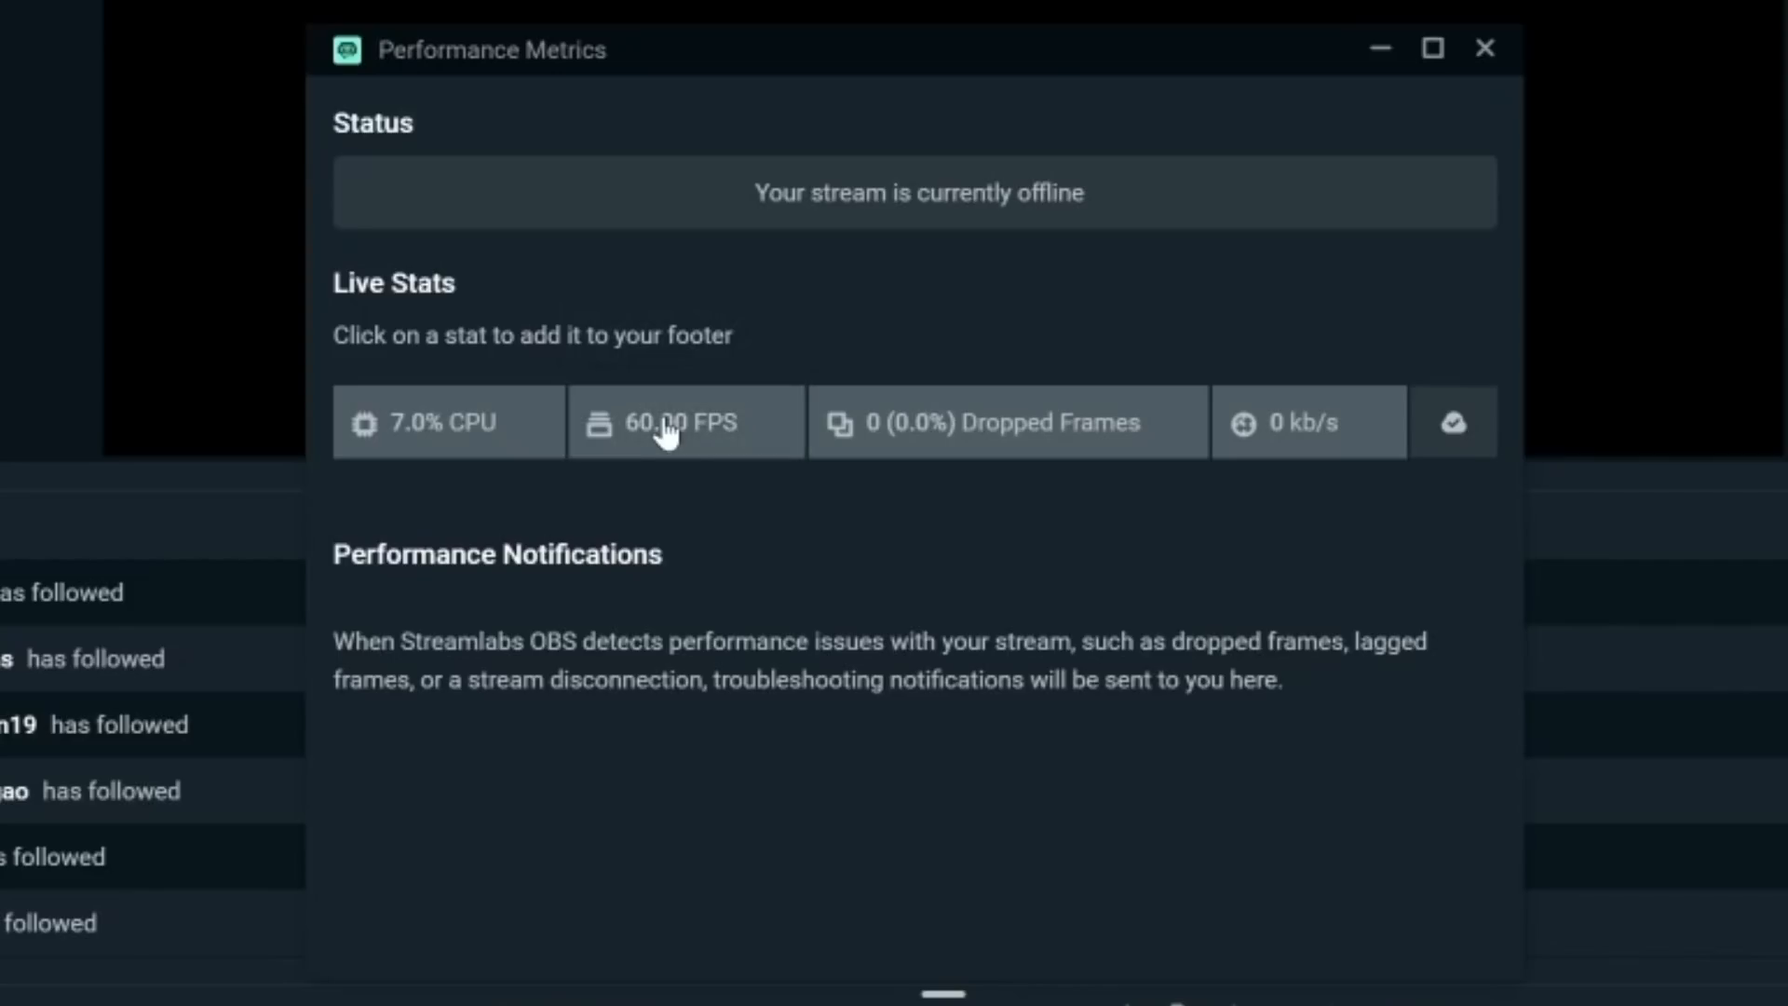
# - Toggle the FPS, bitrate and dropped-frames live stats in Performance Metrics to add them to the footer
pyautogui.click(940, 409)
pyautogui.click(1315, 431)
pyautogui.click(1315, 431)
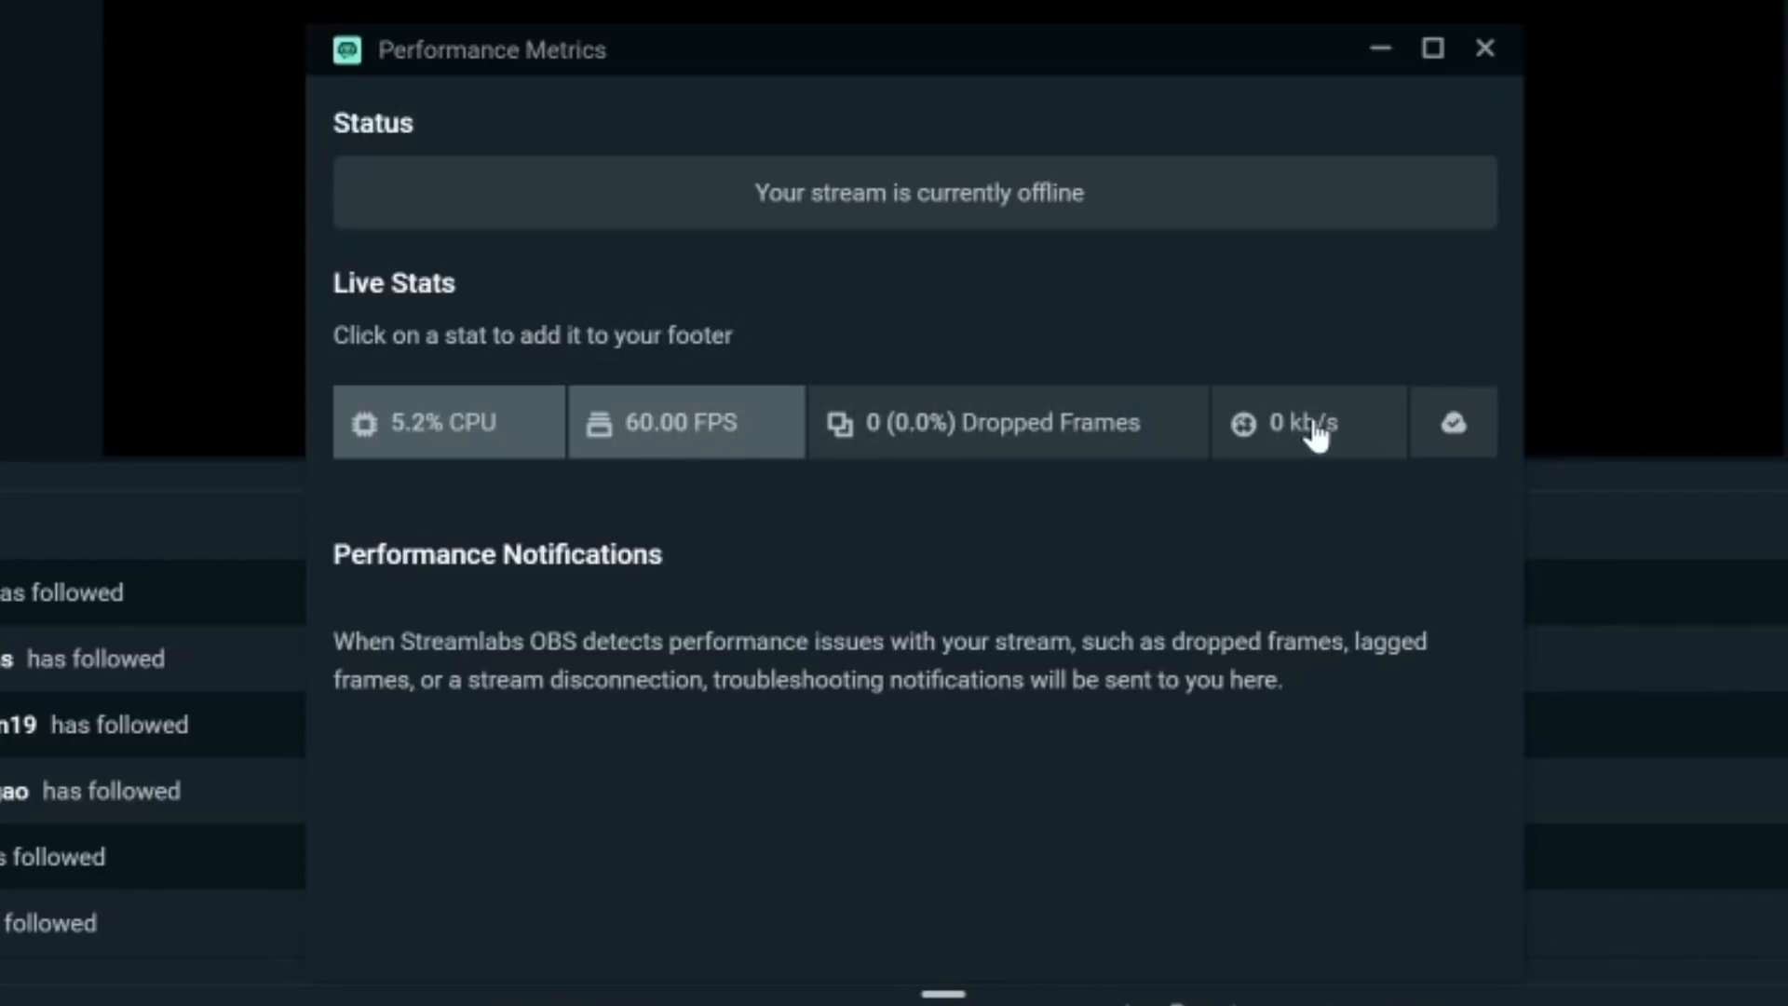
pyautogui.click(1025, 436)
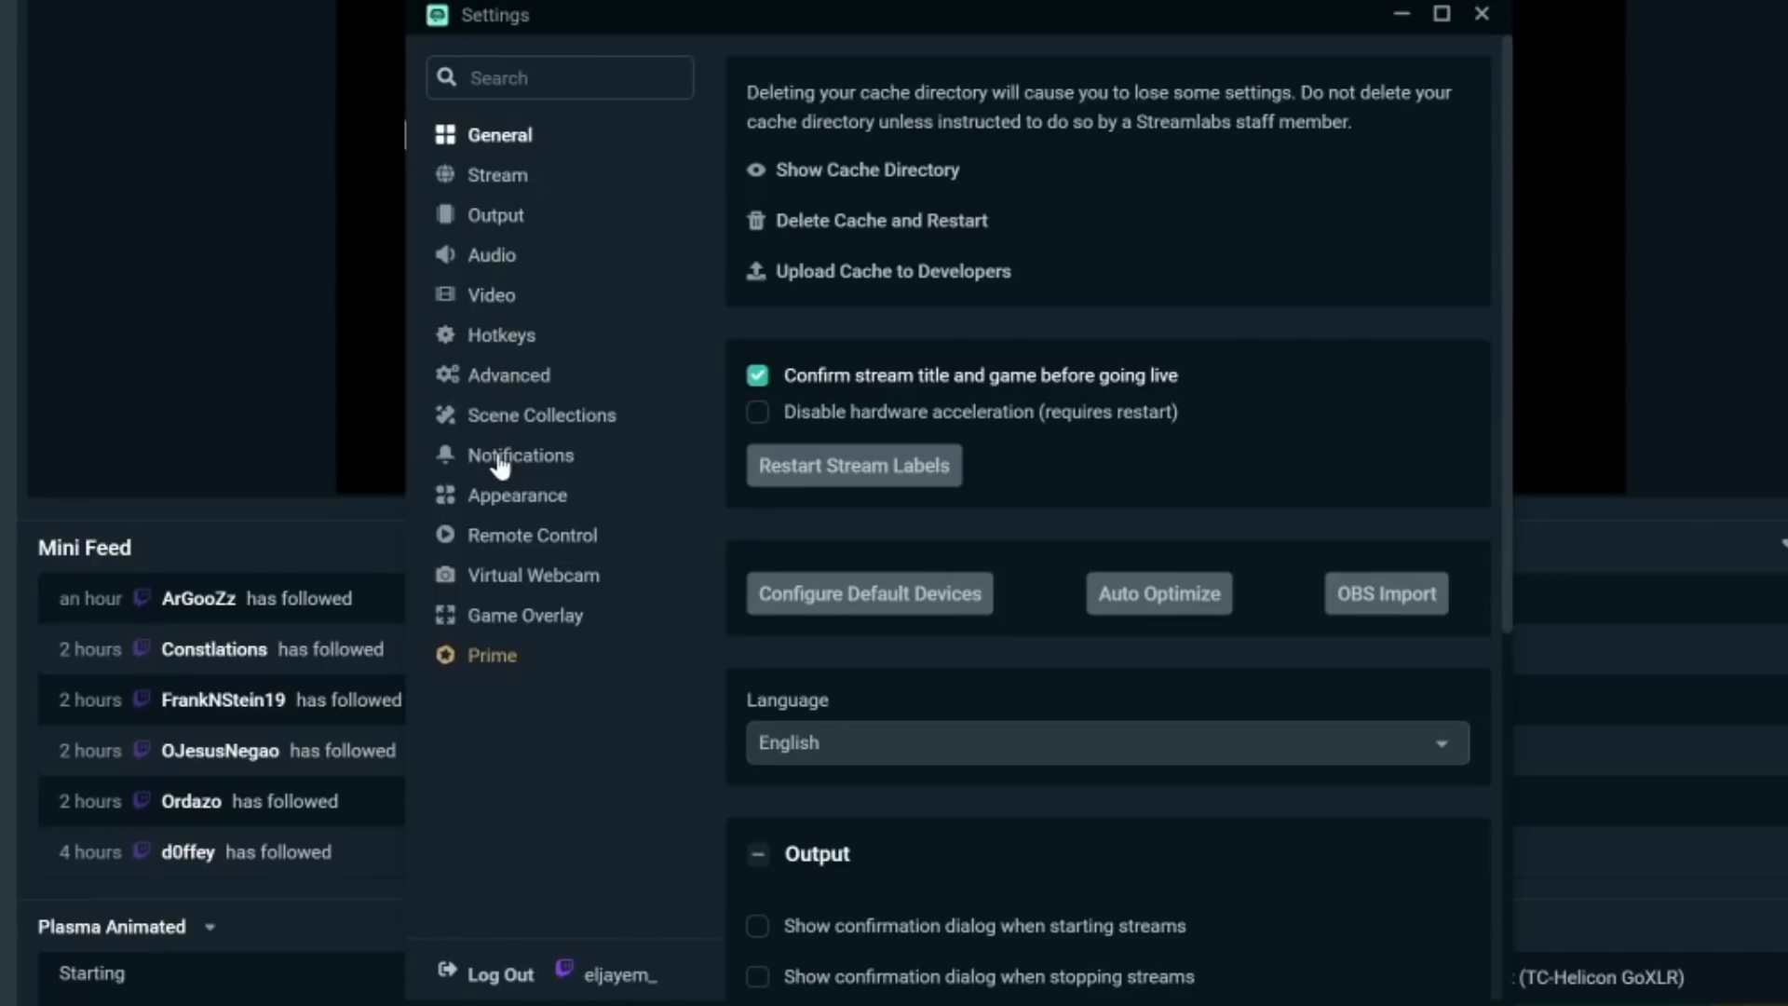
# - Toggle the skipped, lagged and dropped frames detection options off and back on in Notifications settings
pyautogui.click(501, 460)
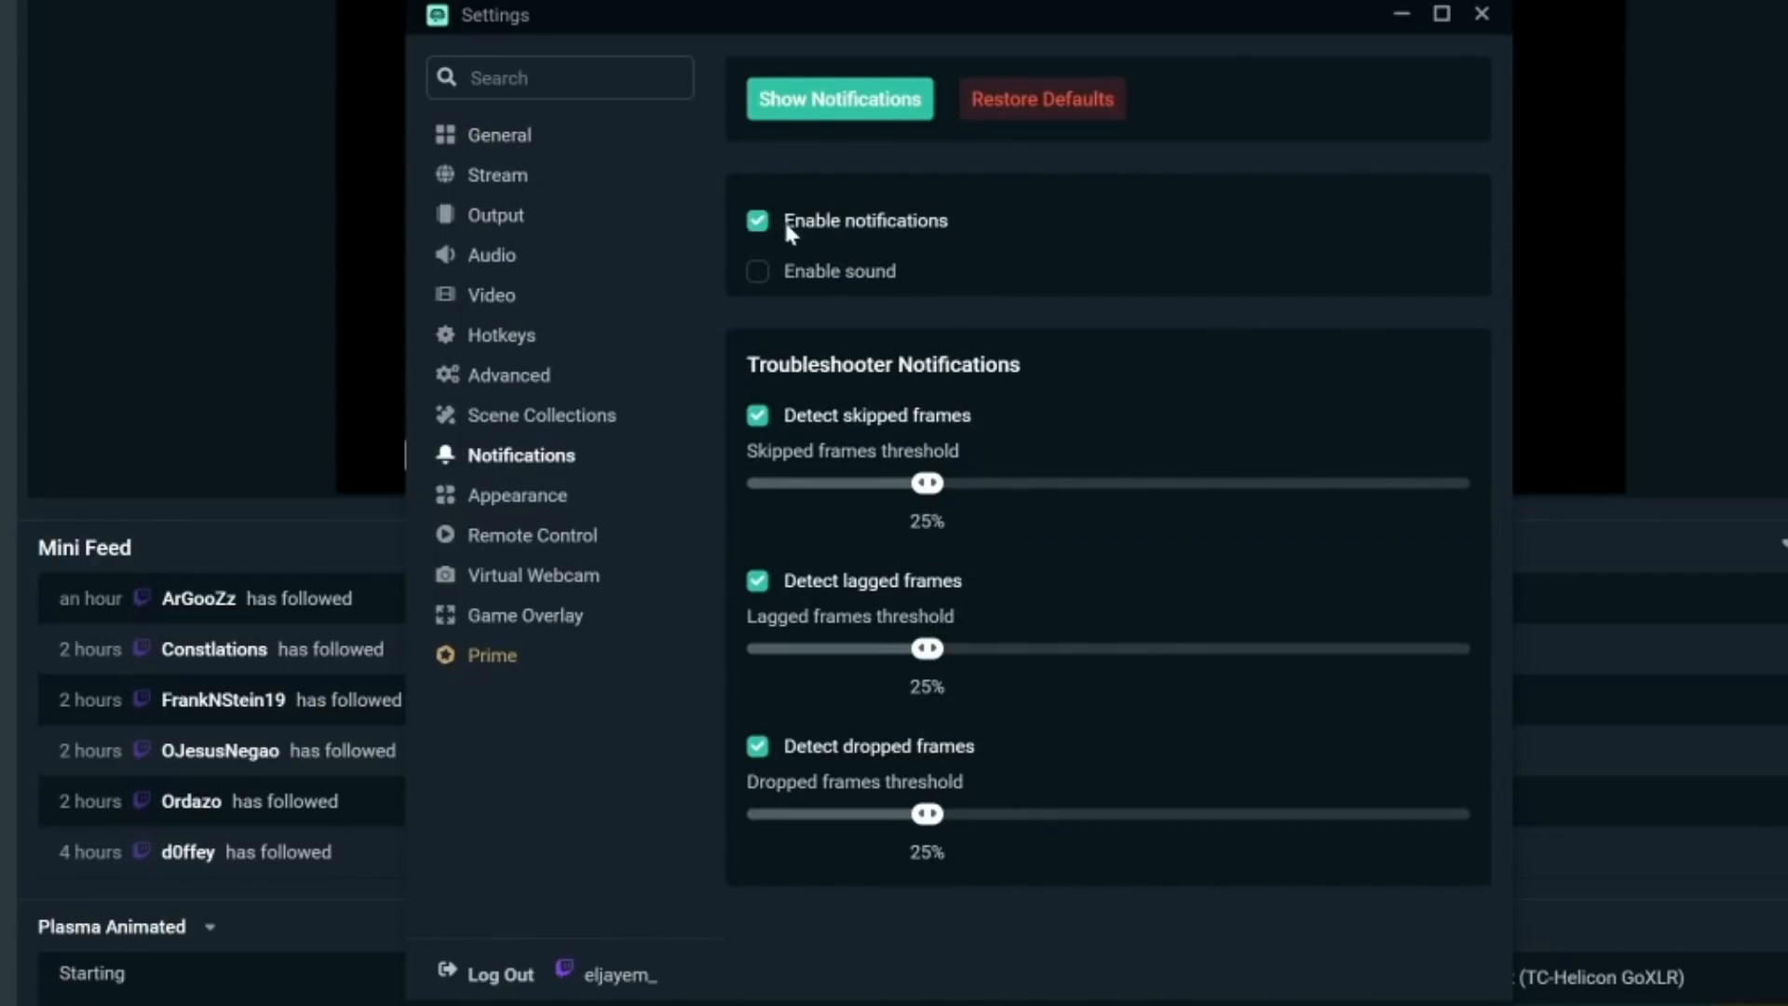
pyautogui.click(761, 424)
pyautogui.click(759, 430)
pyautogui.click(759, 585)
pyautogui.click(759, 585)
pyautogui.click(756, 747)
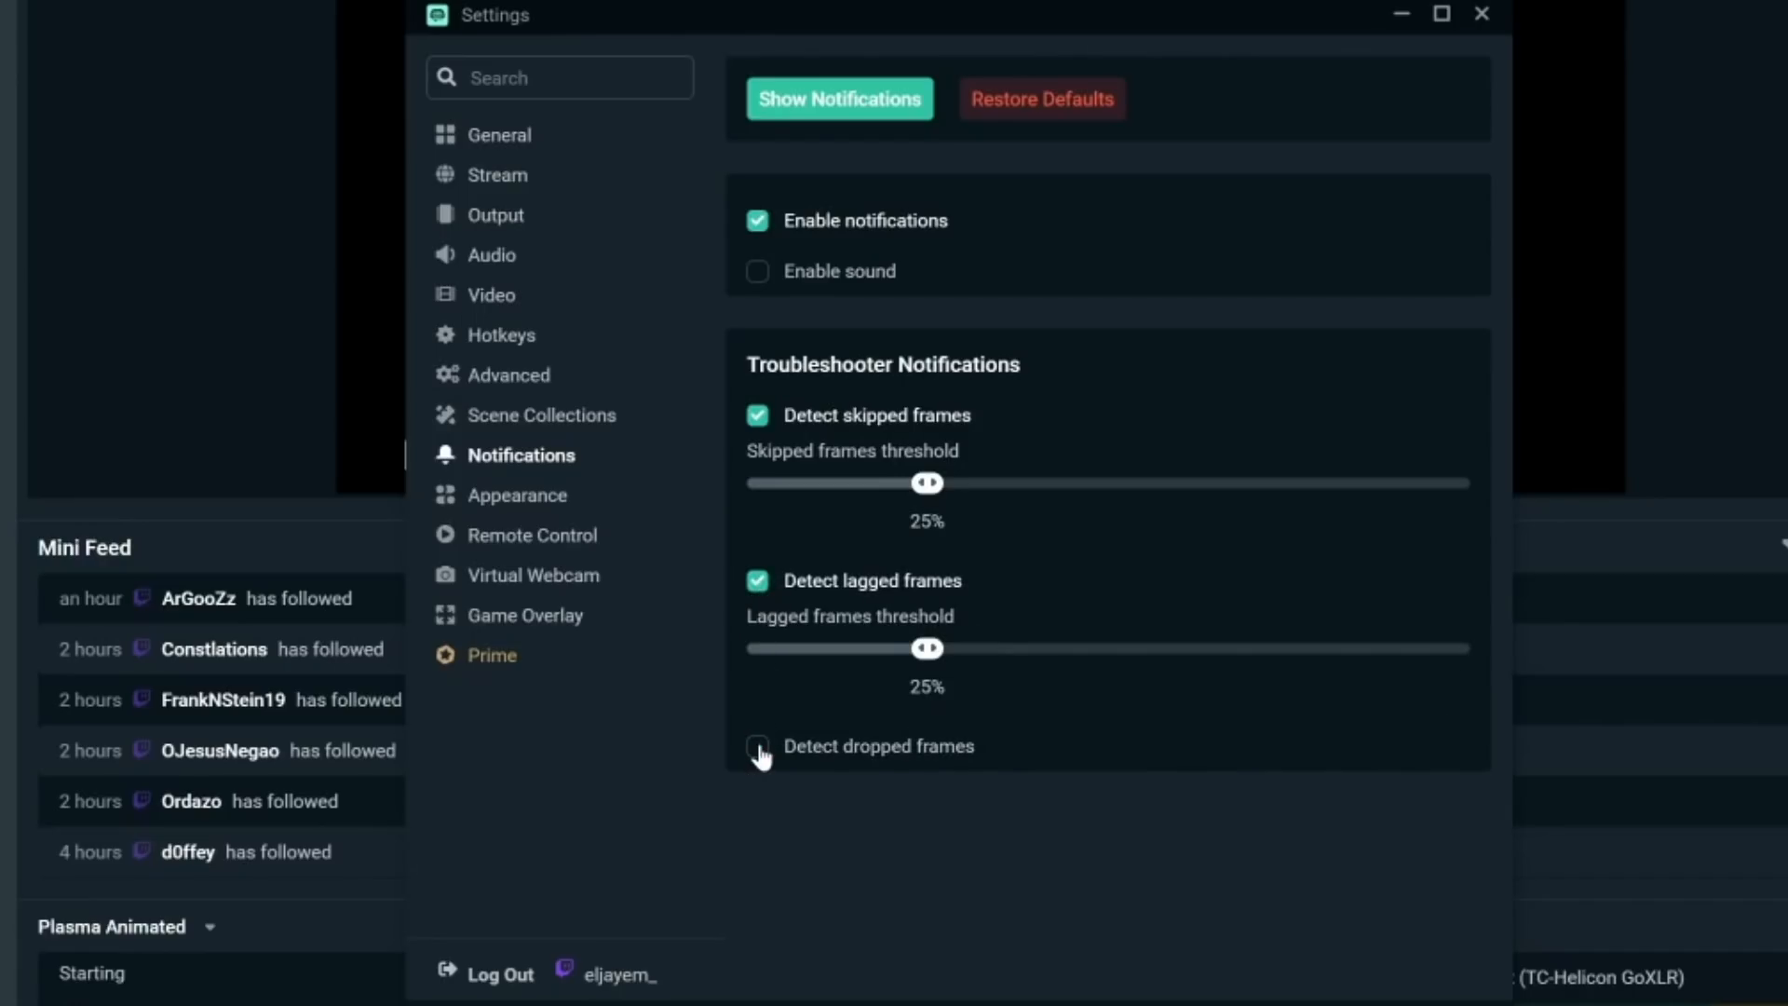
pyautogui.click(756, 749)
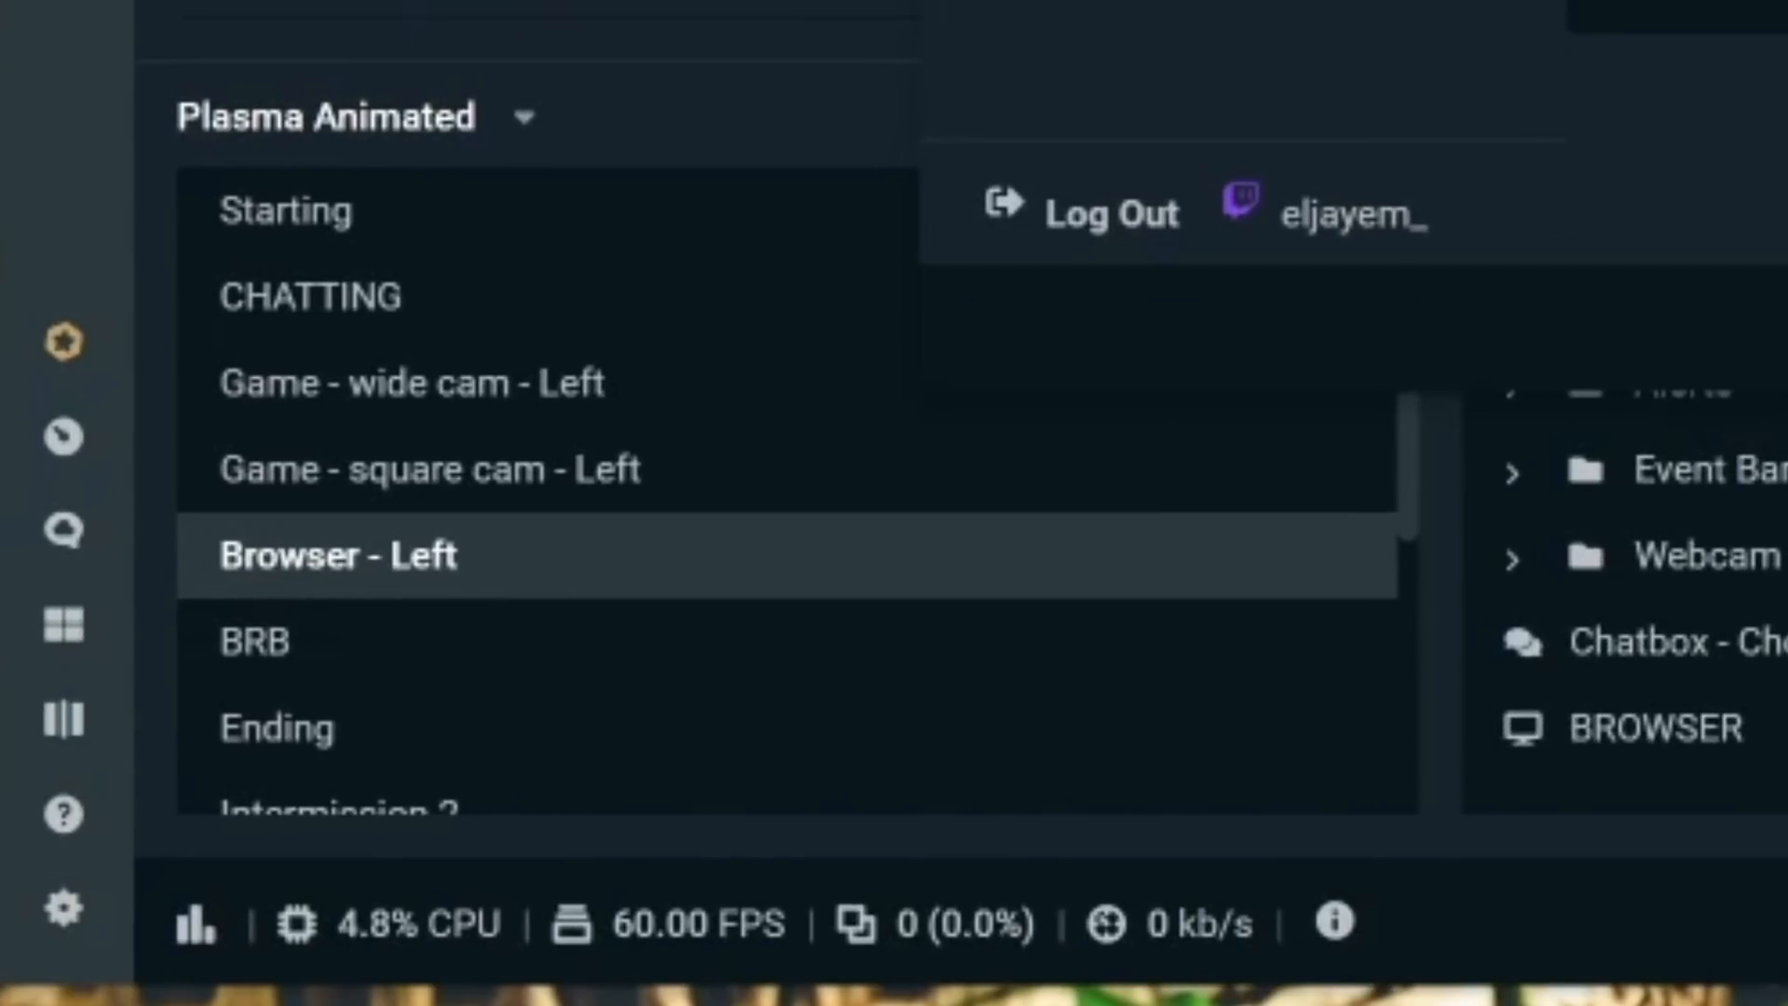
# - Open the performance details from the footer's info icon
pyautogui.click(1458, 1005)
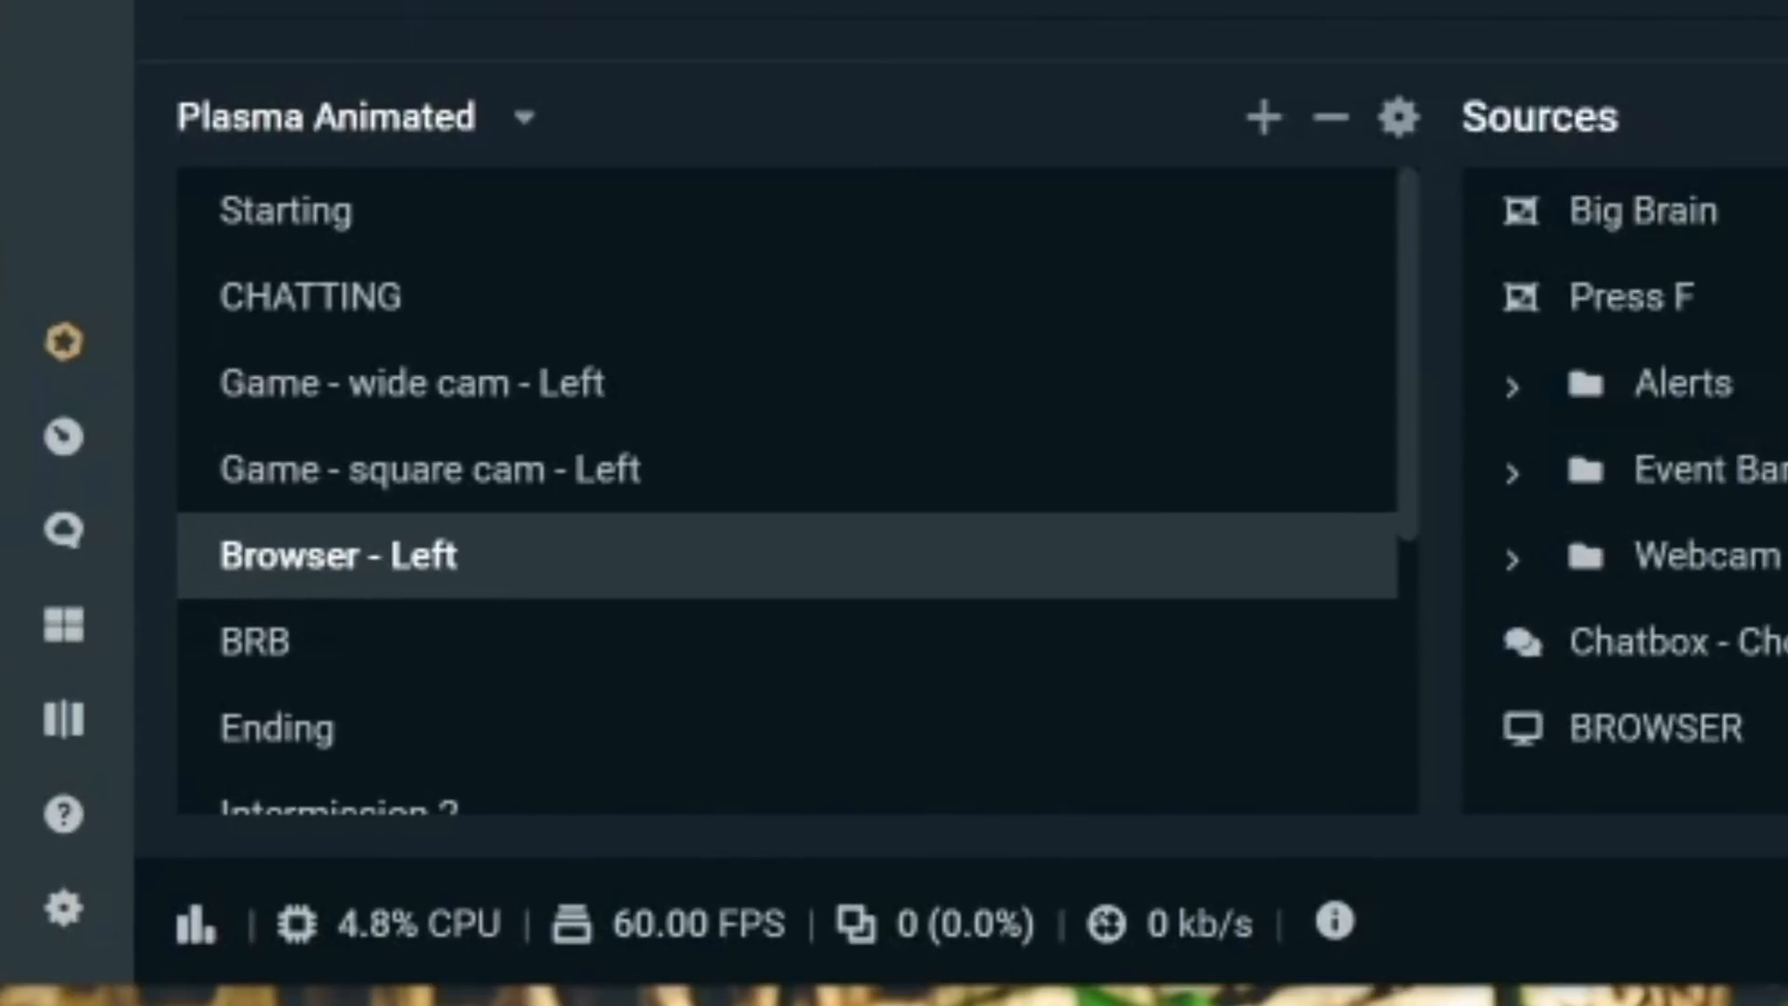
pyautogui.click(1335, 923)
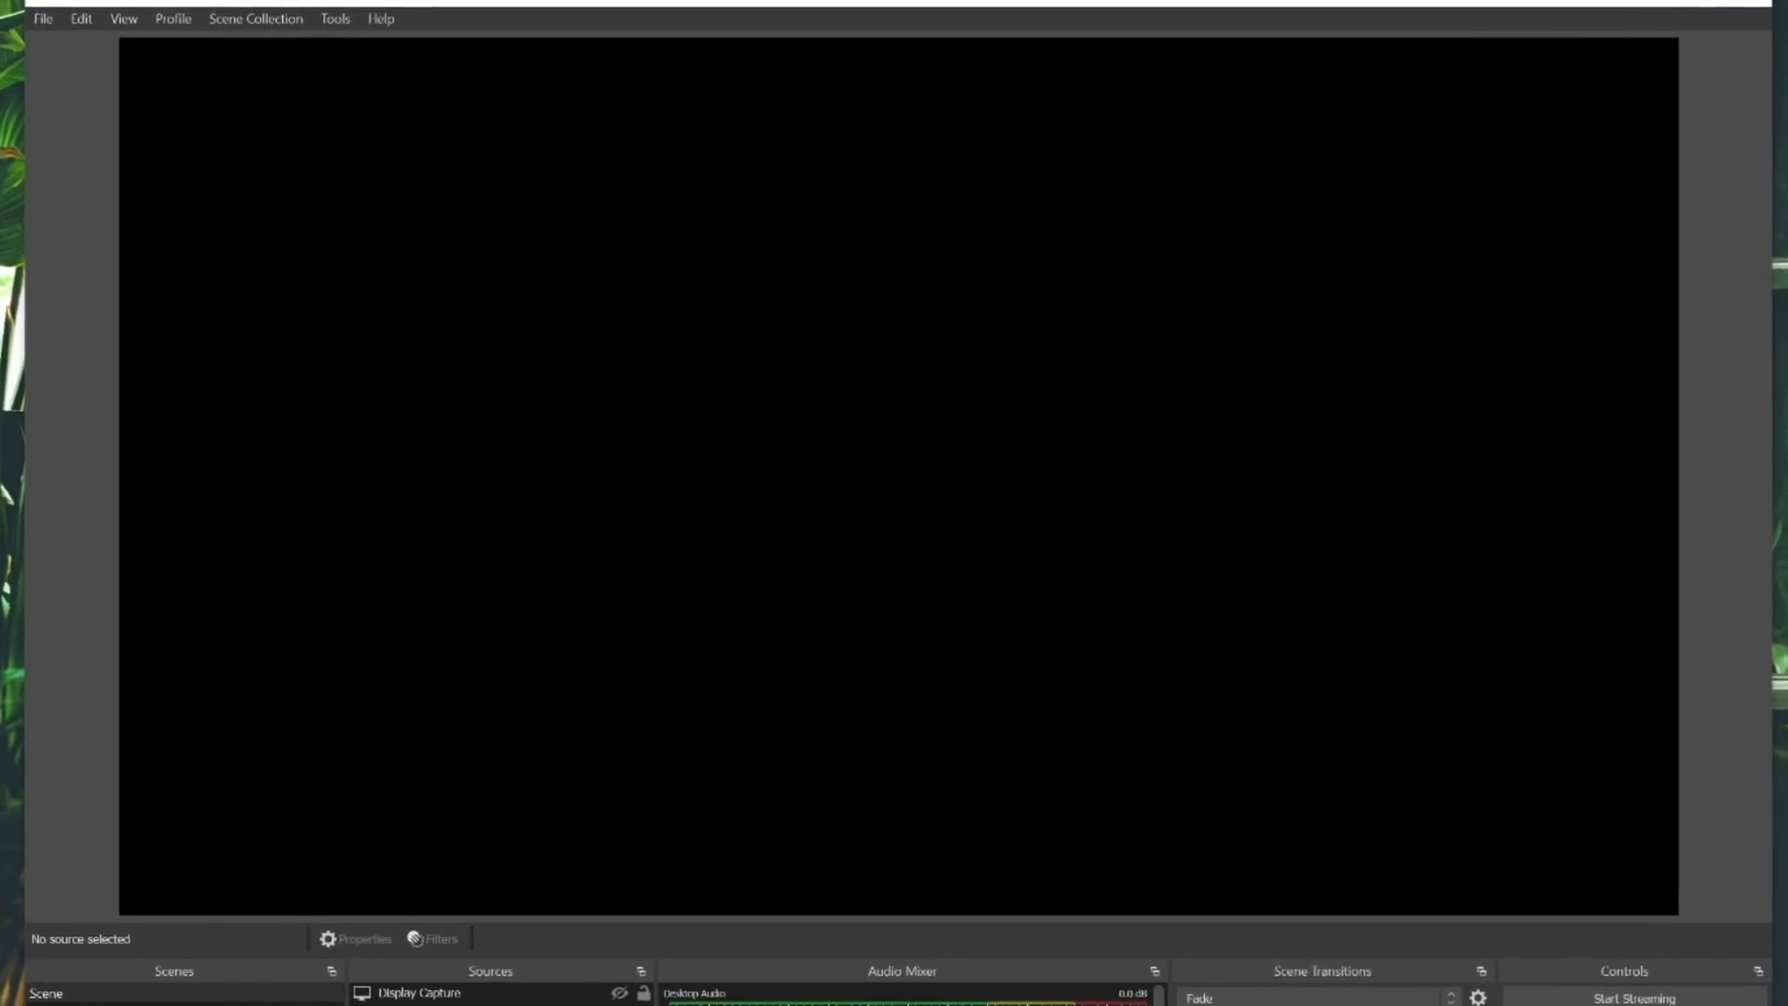
# - Switch to OBS Studio, open the Stats window and move it into view
pyautogui.click(115, 17)
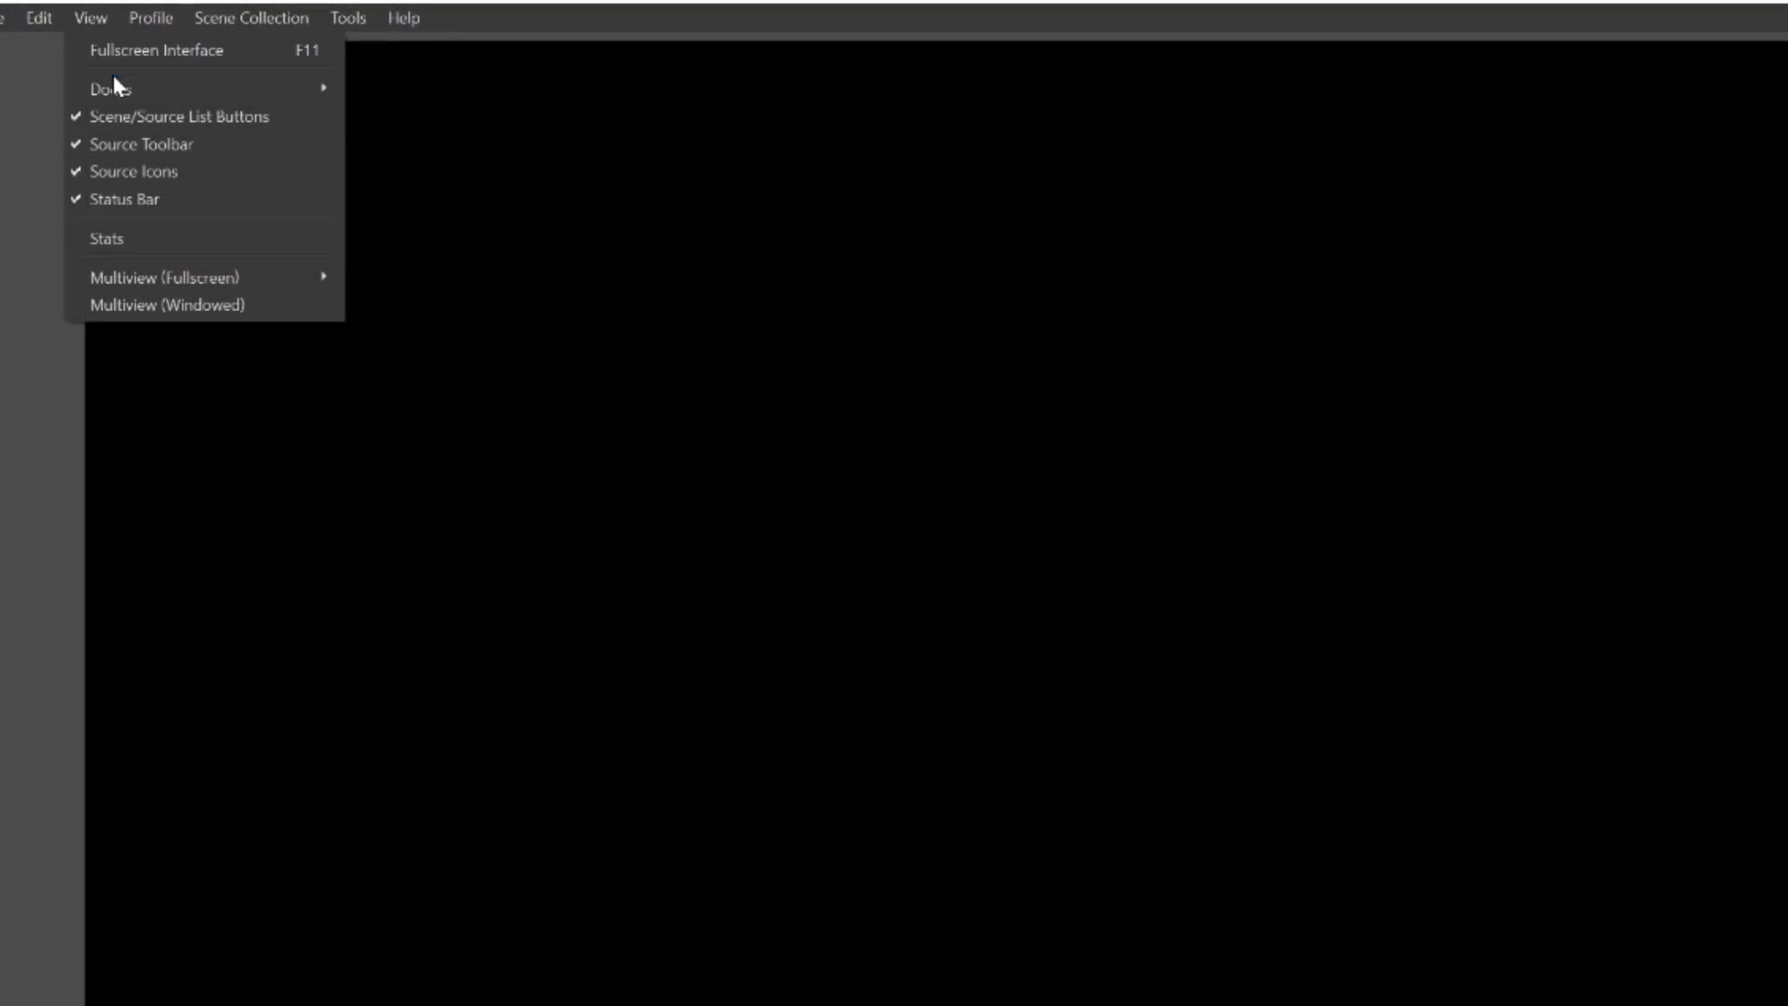
pyautogui.click(126, 241)
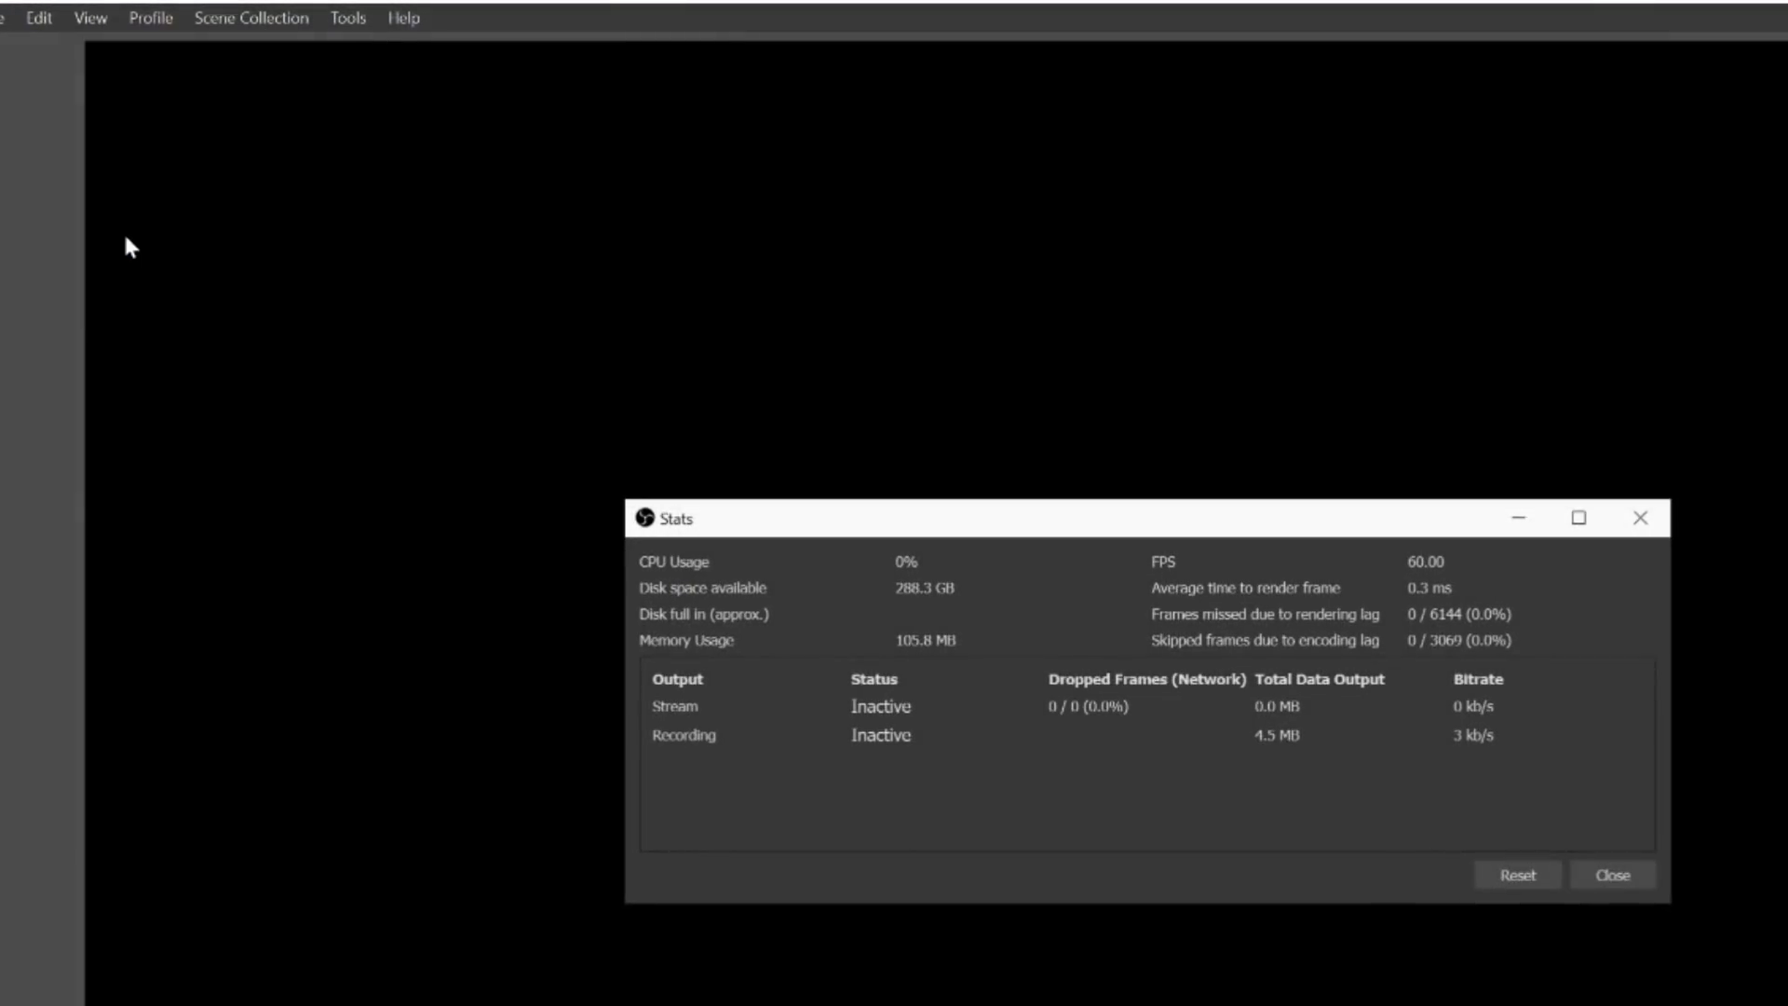
pyautogui.moveTo(729, 527); pyautogui.dragTo(583, 469)
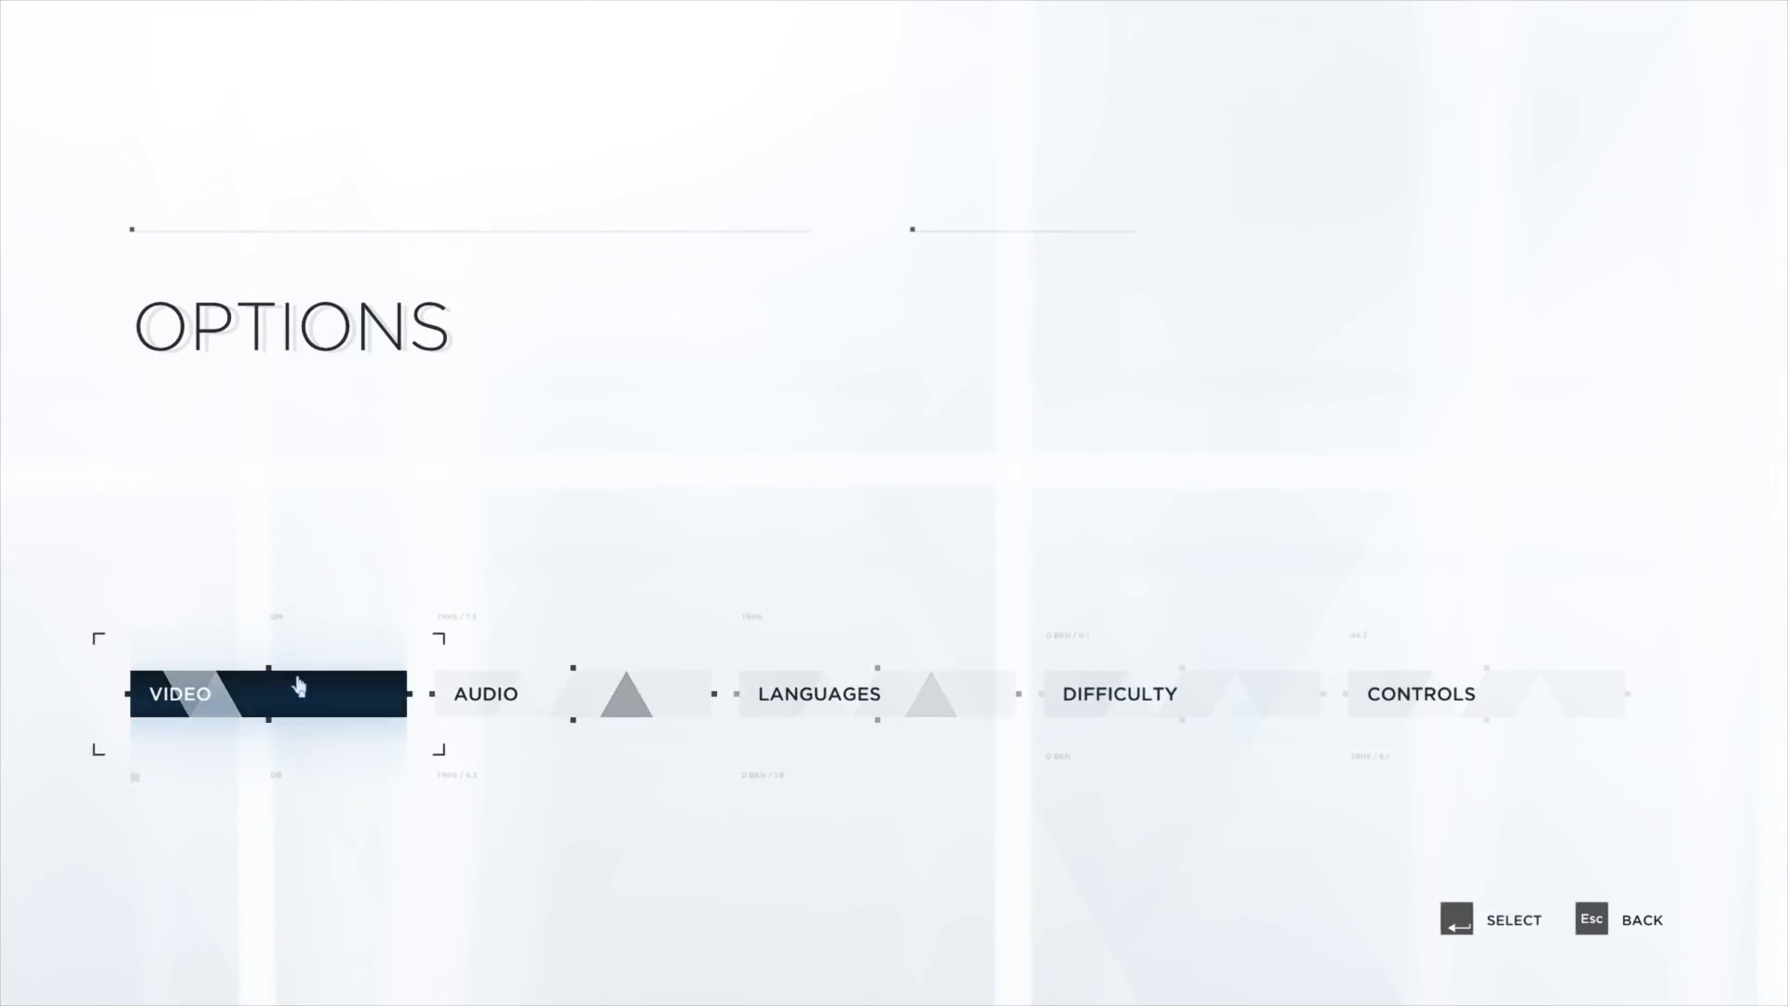
# - Open the game's Video options and switch the FPS limit to 30 and back to 60
pyautogui.click(289, 689)
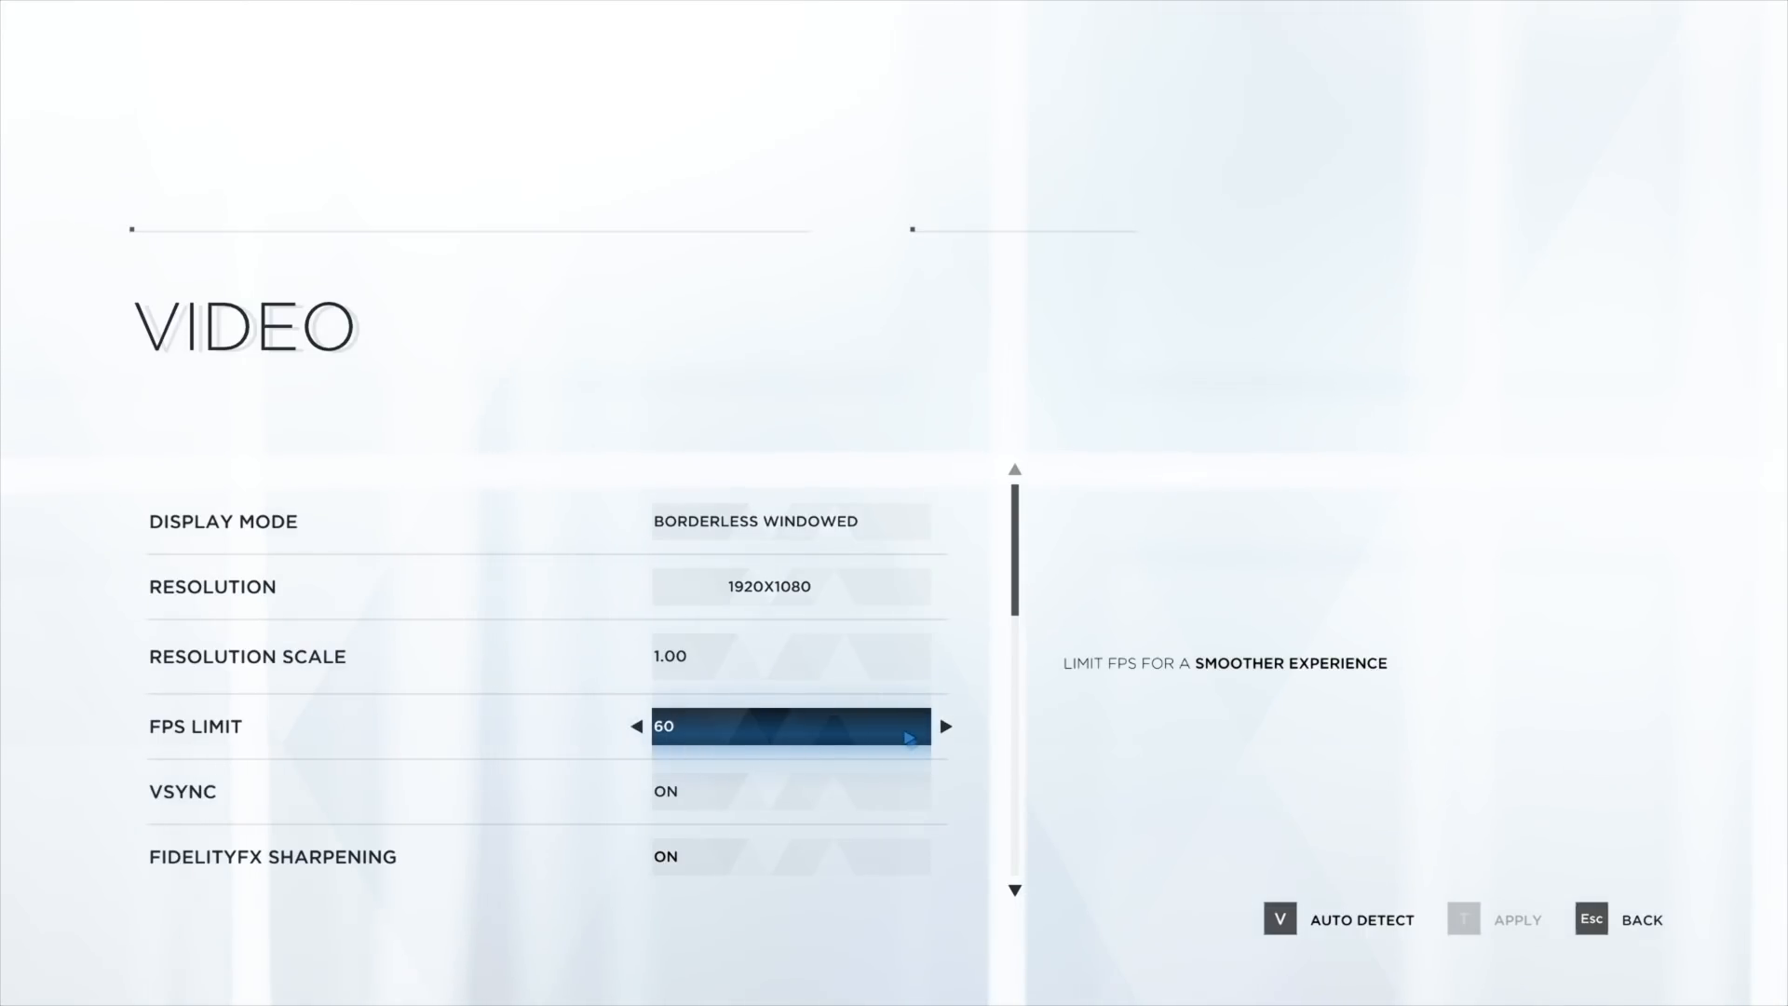
pyautogui.click(945, 726)
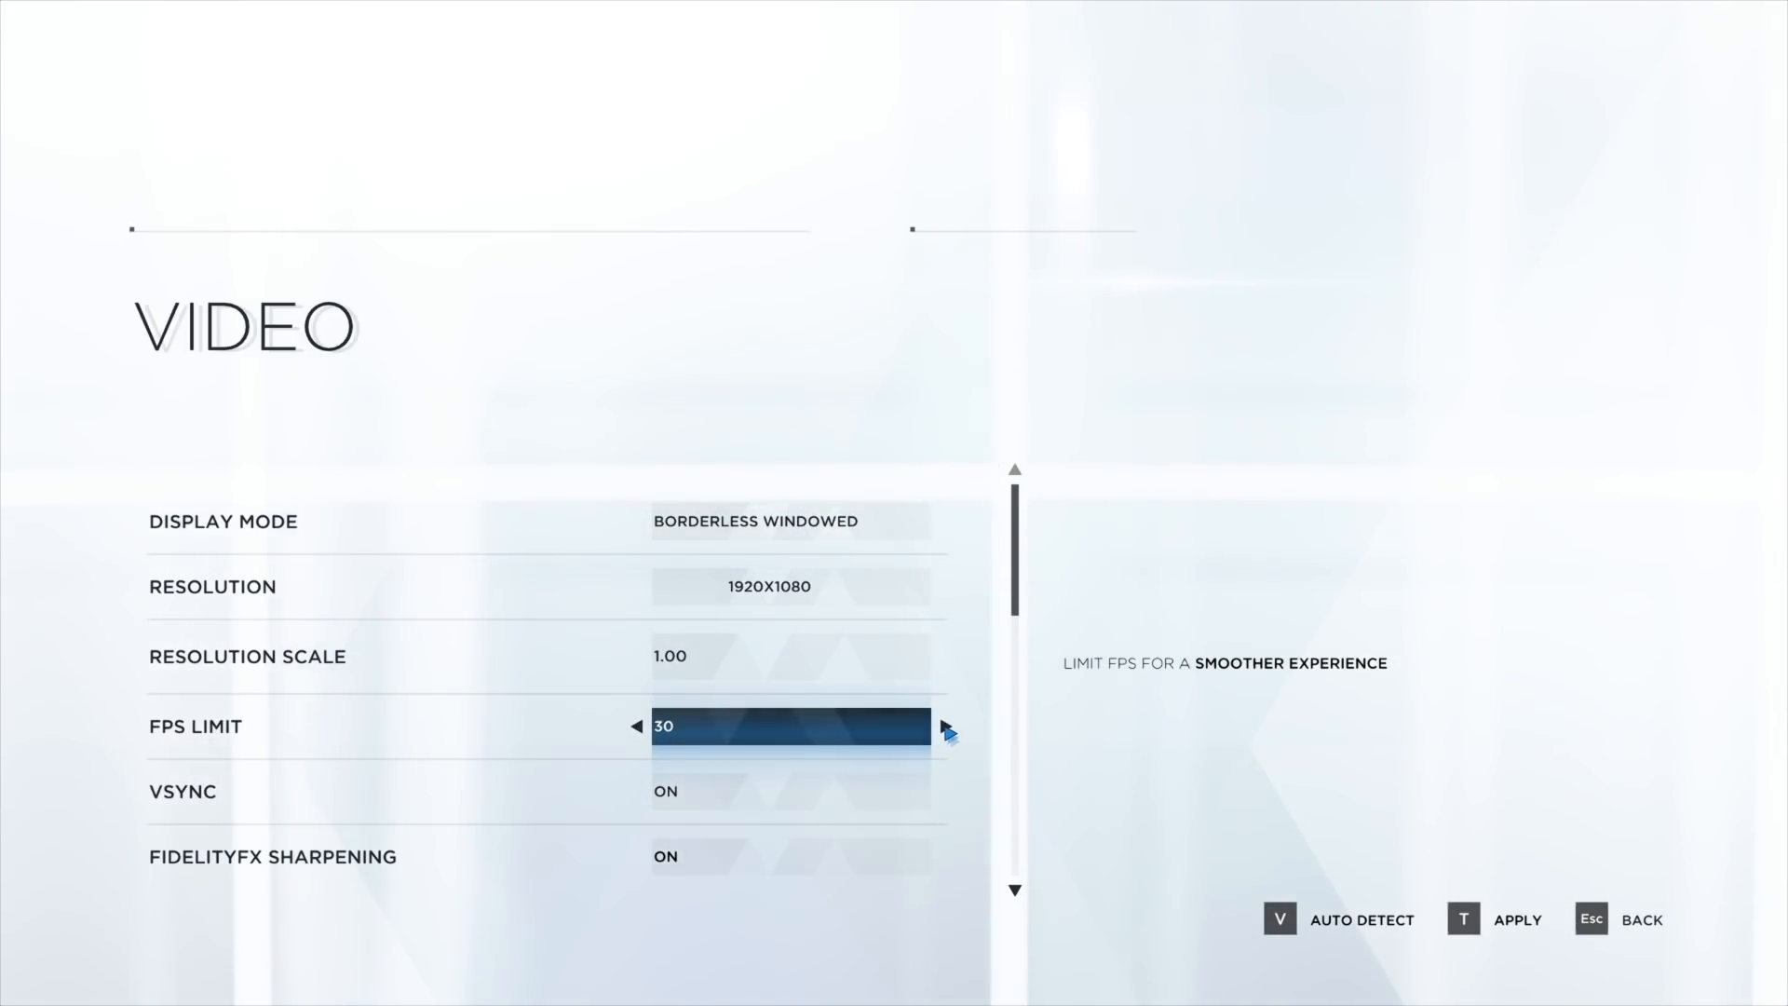
pyautogui.click(945, 727)
# - Switch the game's Visual Quality to Ultra and back to Low
pyautogui.scroll(-1, 782, 731)
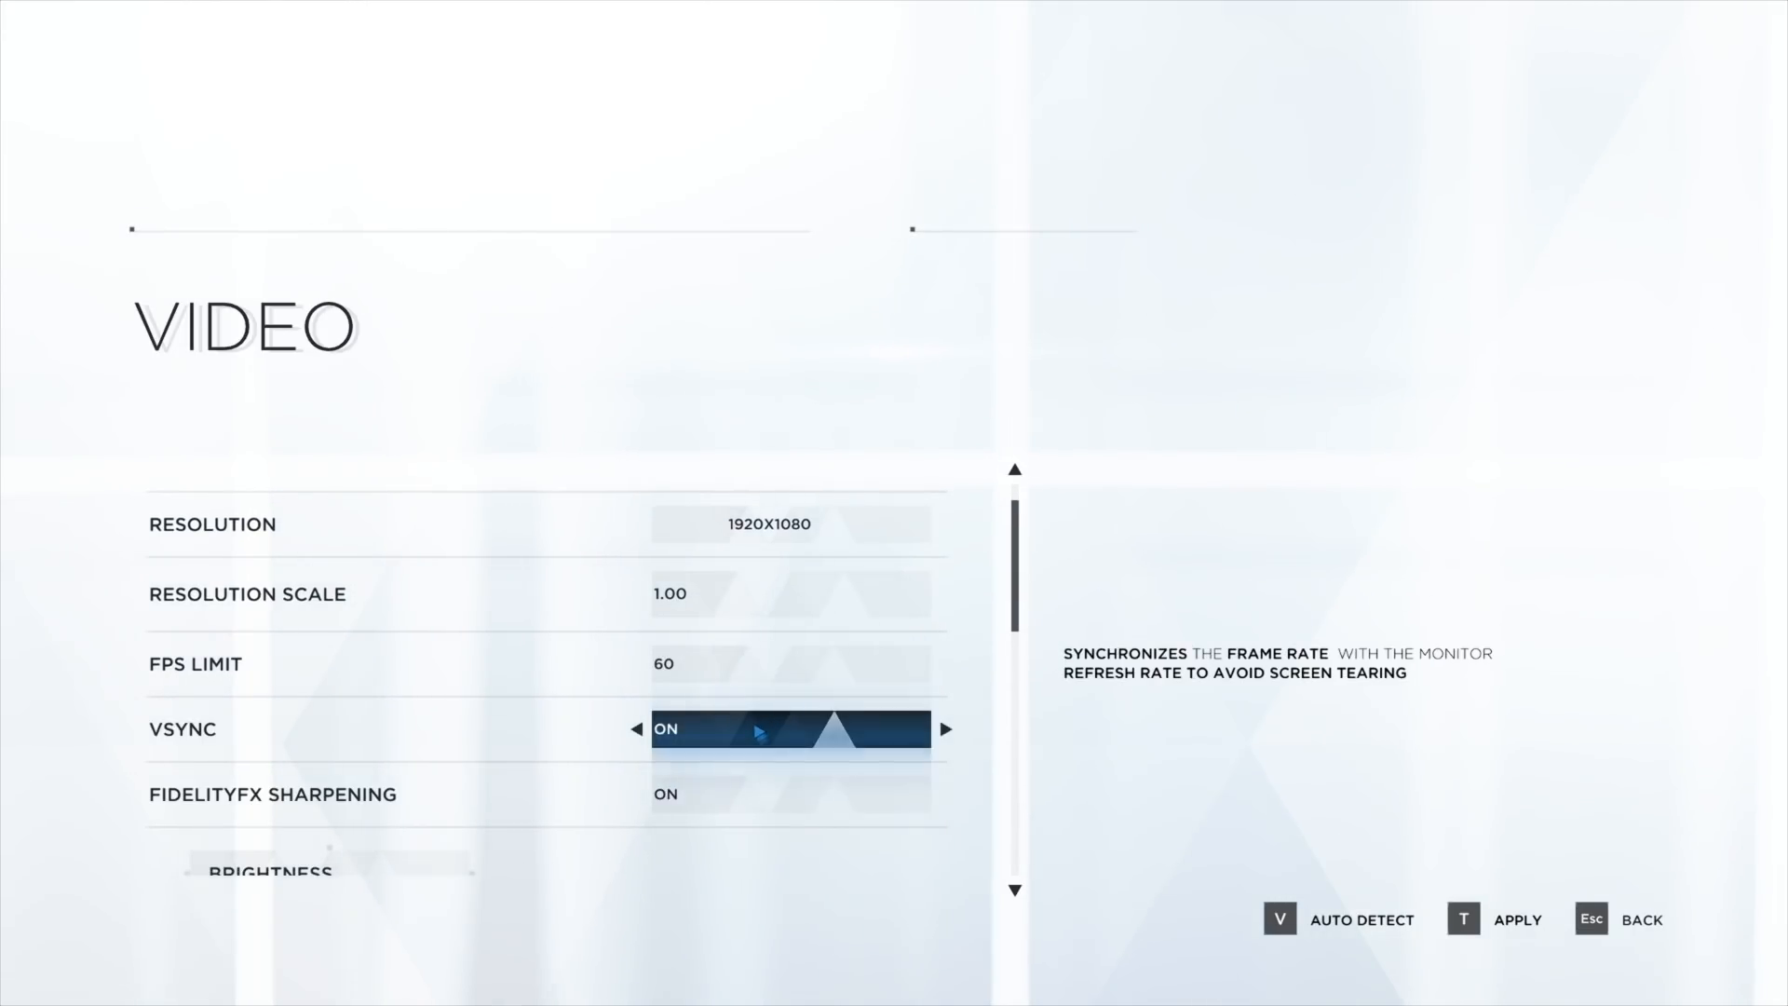
pyautogui.scroll(-5, 759, 733)
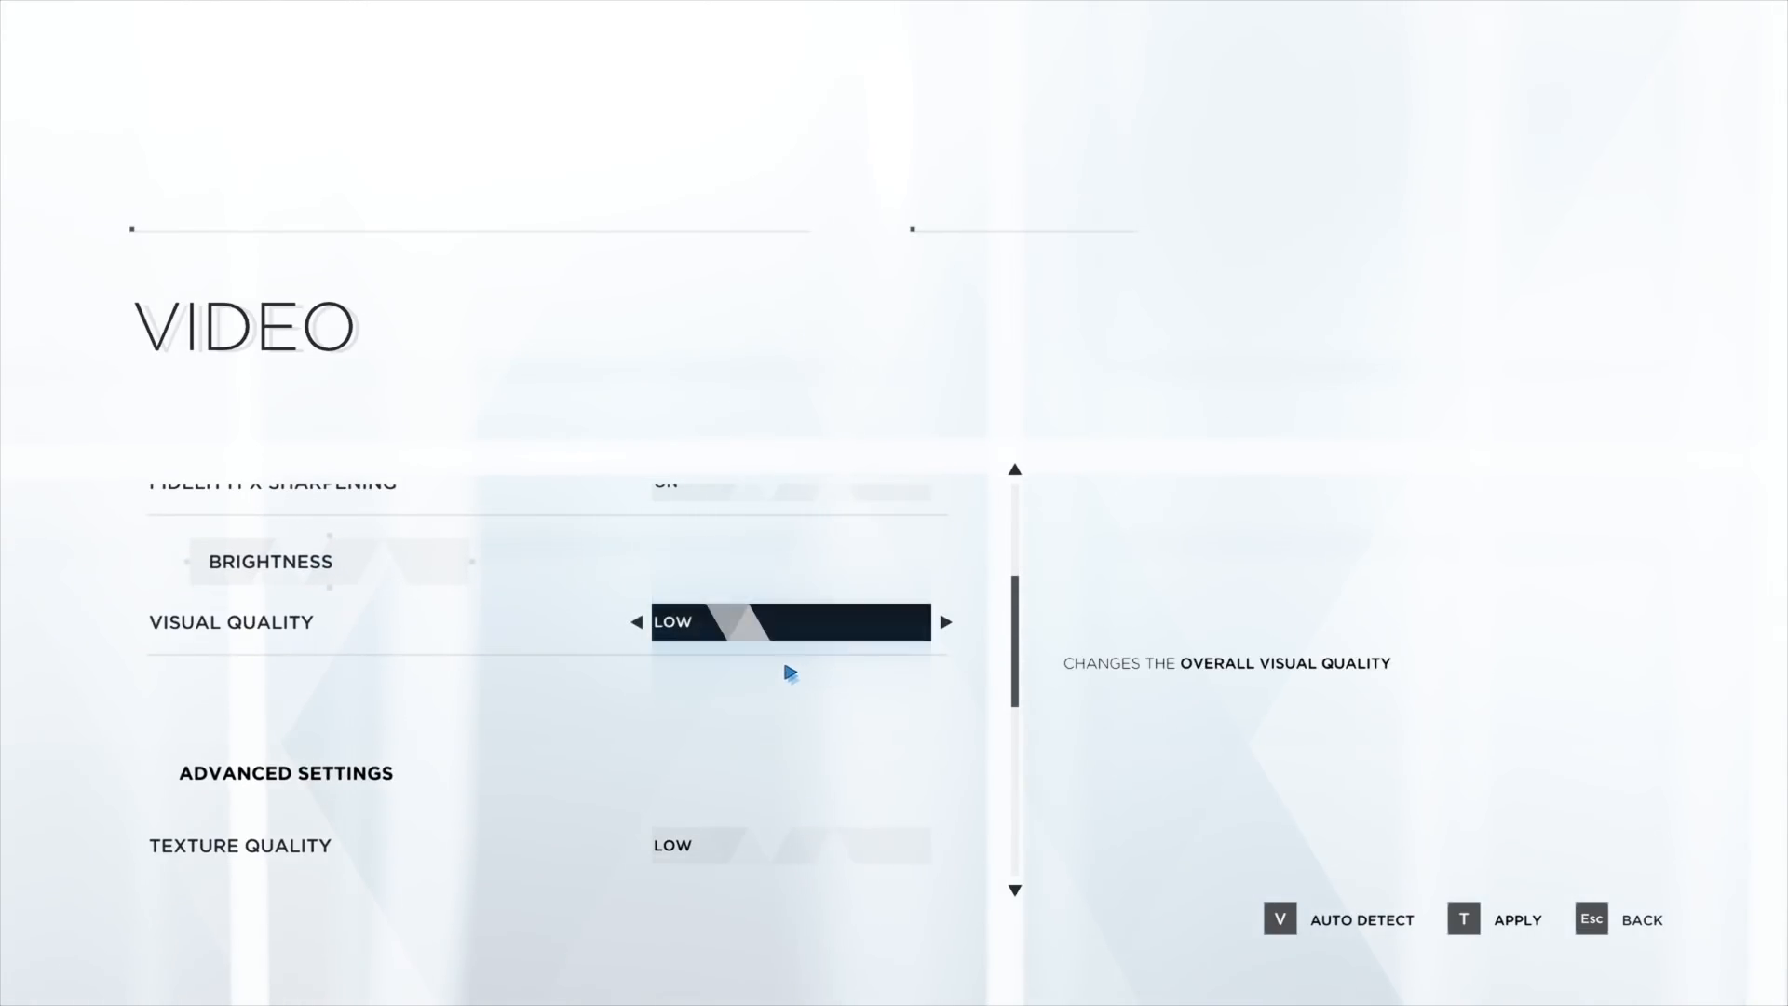
pyautogui.click(946, 626)
pyautogui.click(946, 625)
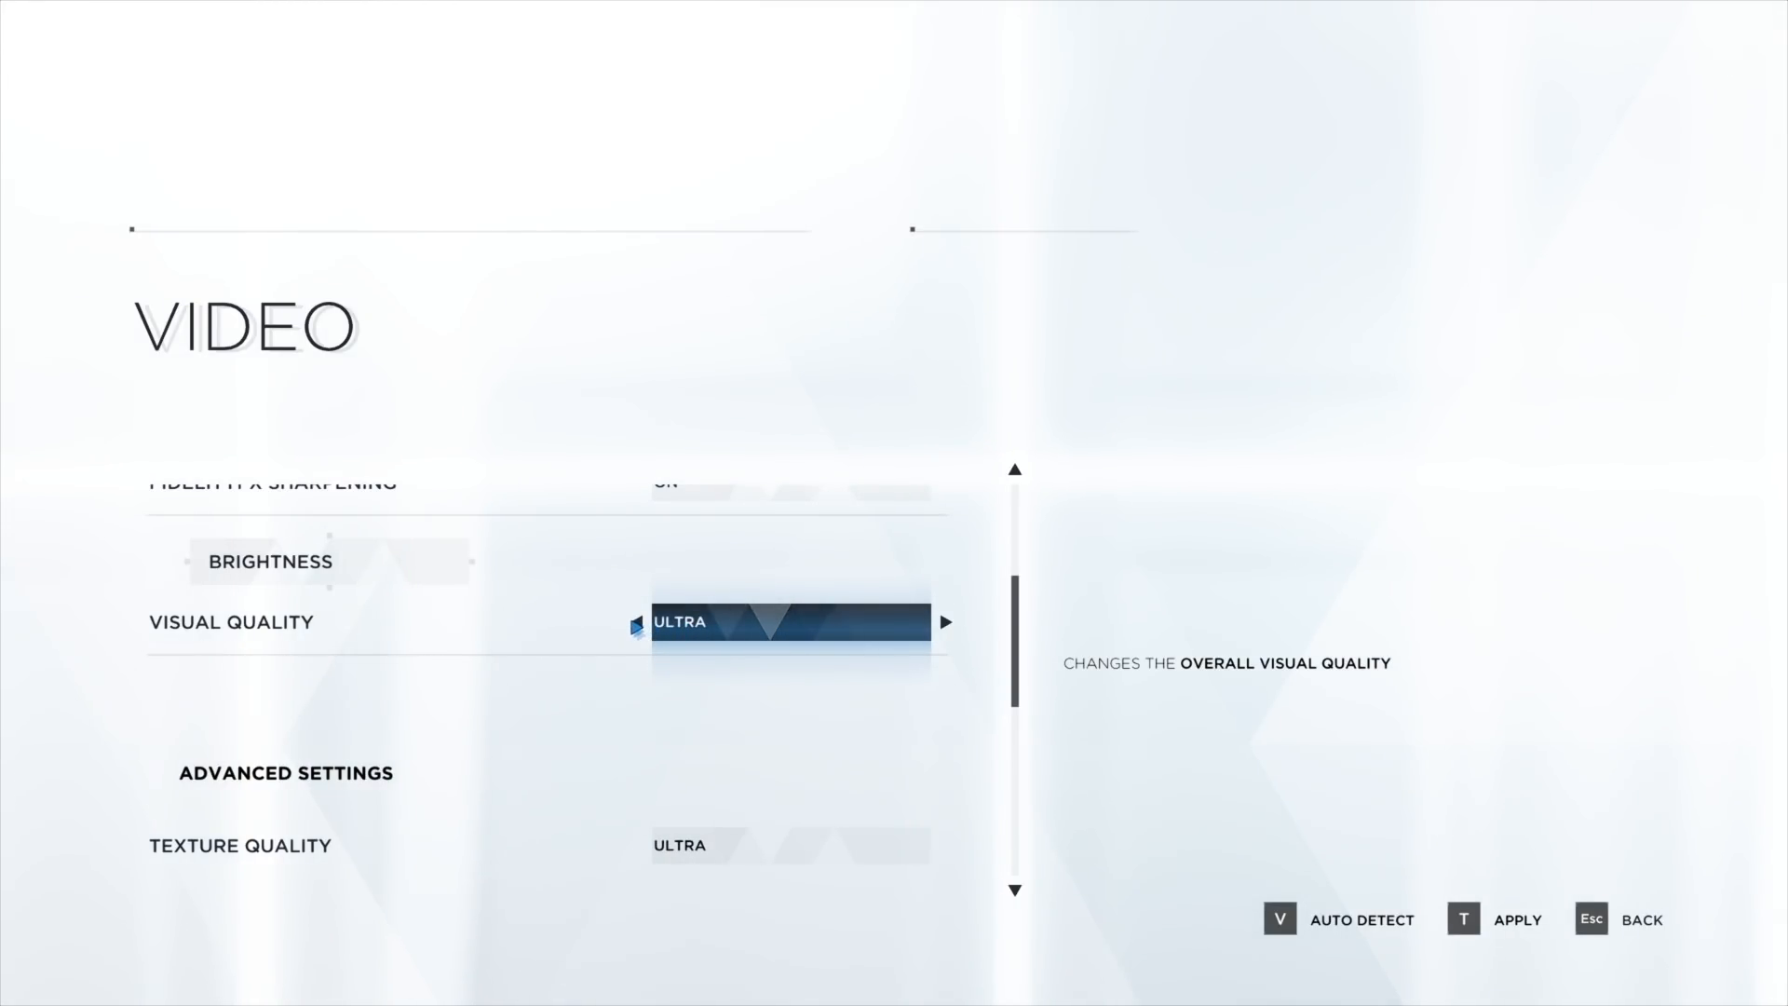
pyautogui.click(635, 625)
# - Scroll through the game's video settings to review FPS limit, VSync and sharpening
pyautogui.scroll(4, 636, 625)
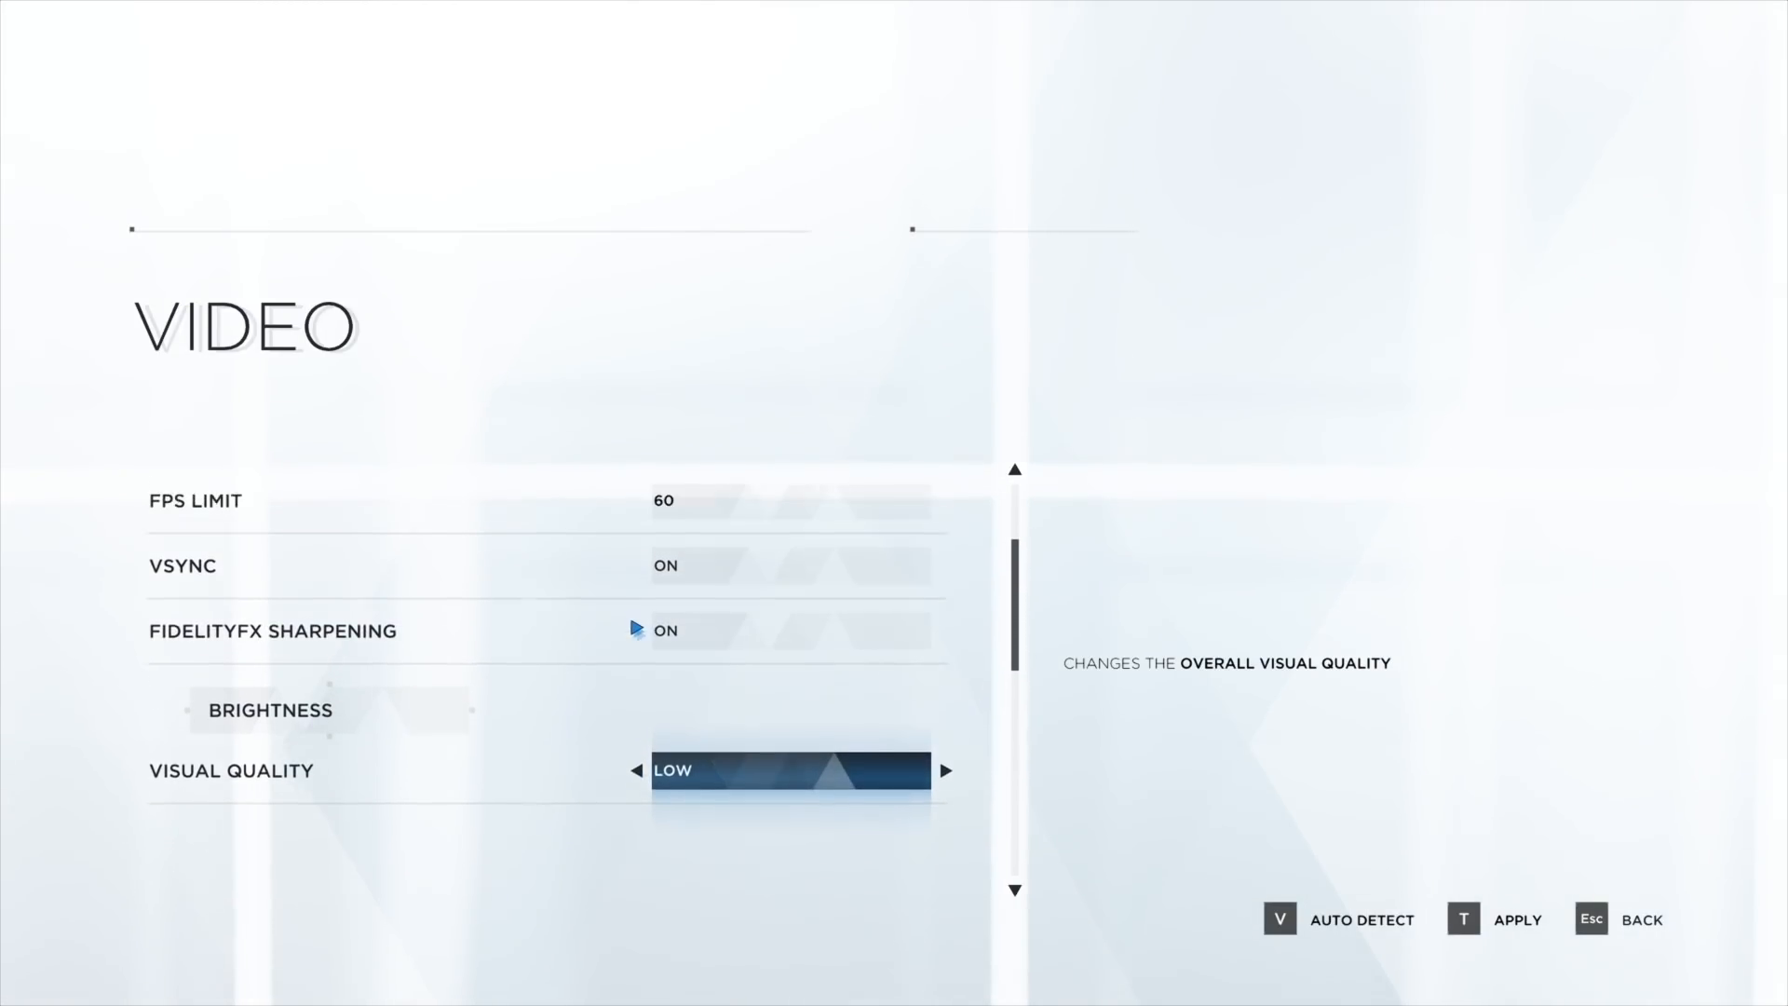
pyautogui.scroll(2, 636, 629)
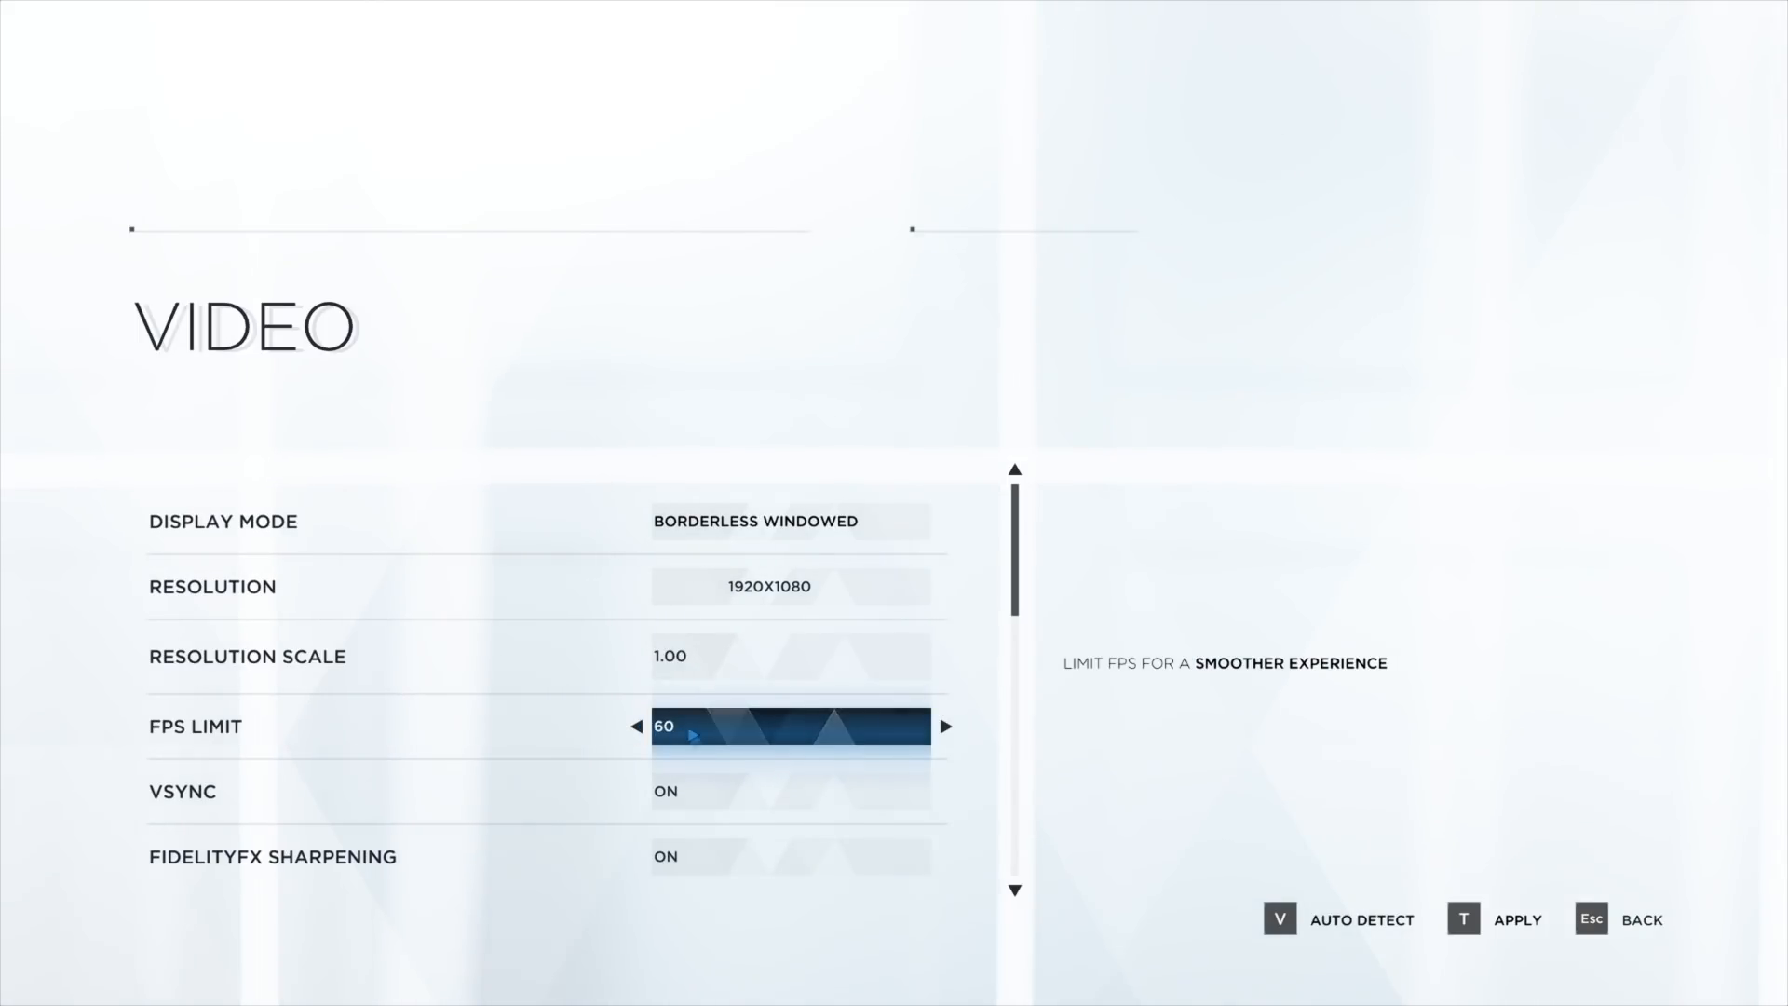
pyautogui.scroll(-6, 667, 735)
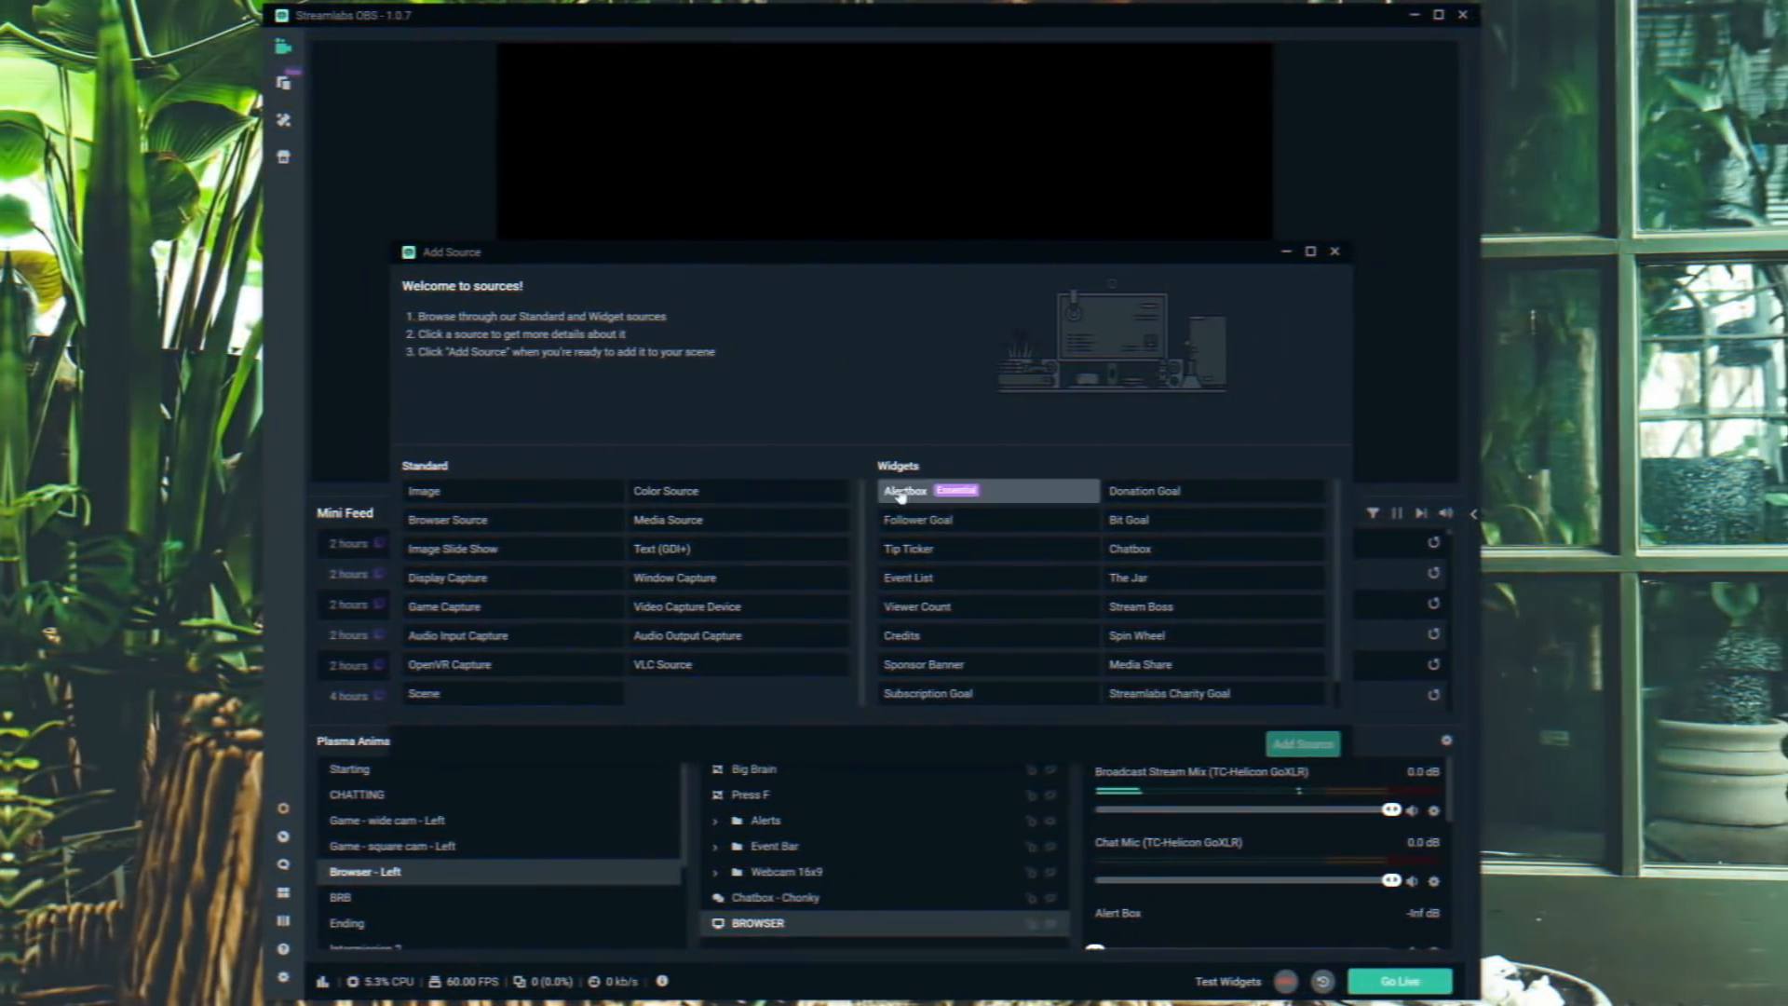
pyautogui.click(689, 606)
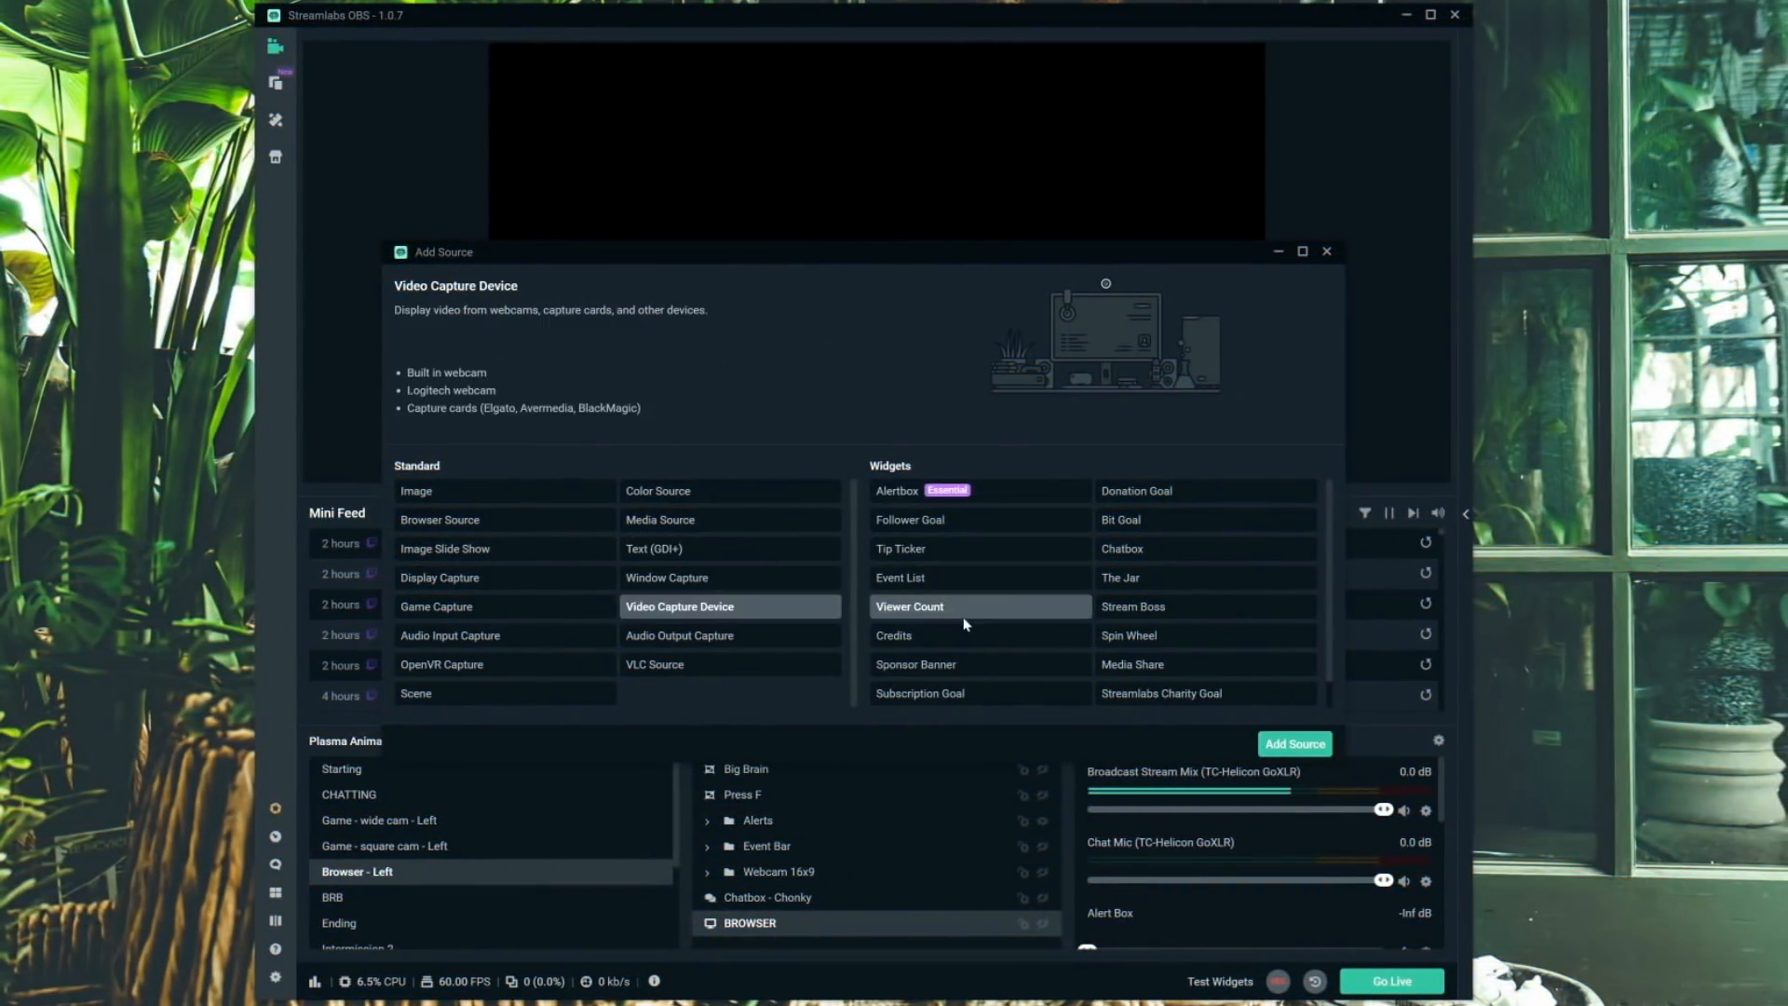
# - Add a new Video Capture Device source for the webcam
pyautogui.click(1301, 744)
pyautogui.click(792, 615)
pyautogui.moveTo(774, 468); pyautogui.dragTo(277, 466)
pyautogui.write('W')
pyautogui.press('Return')
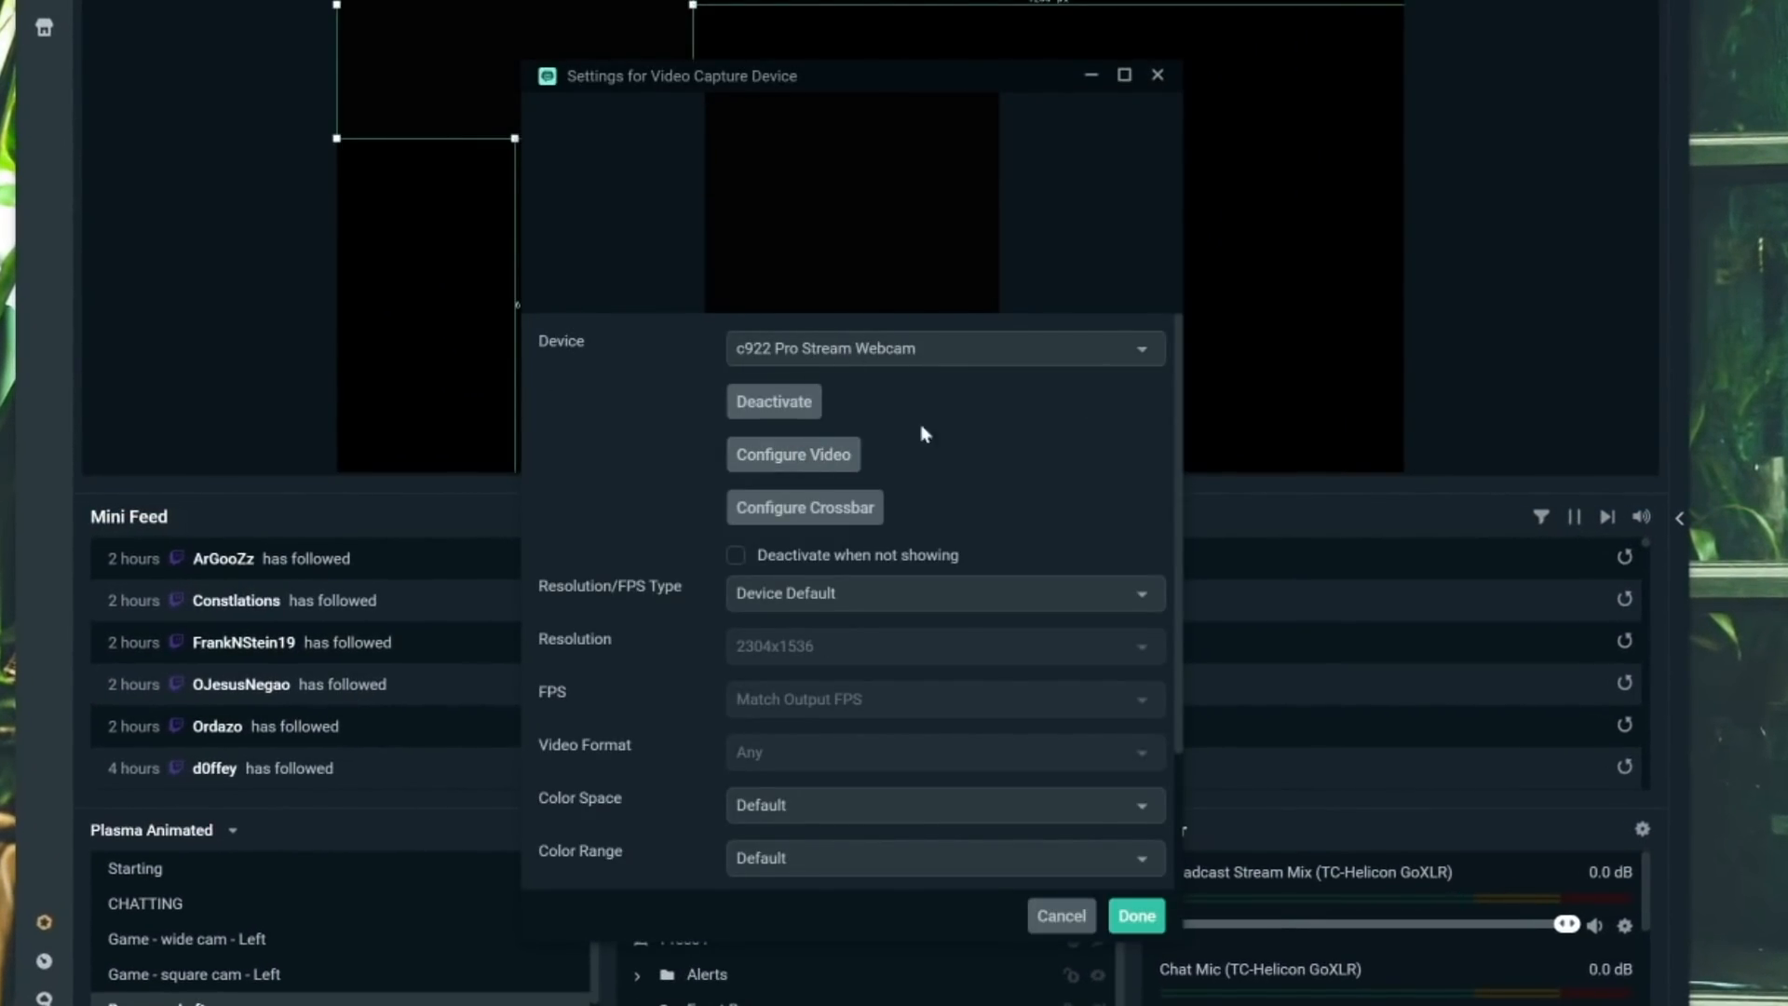
# - Set the webcam's Resolution/FPS Type to Custom and its resolution to 1280x720
pyautogui.click(931, 593)
pyautogui.click(759, 550)
pyautogui.click(931, 645)
pyautogui.click(766, 587)
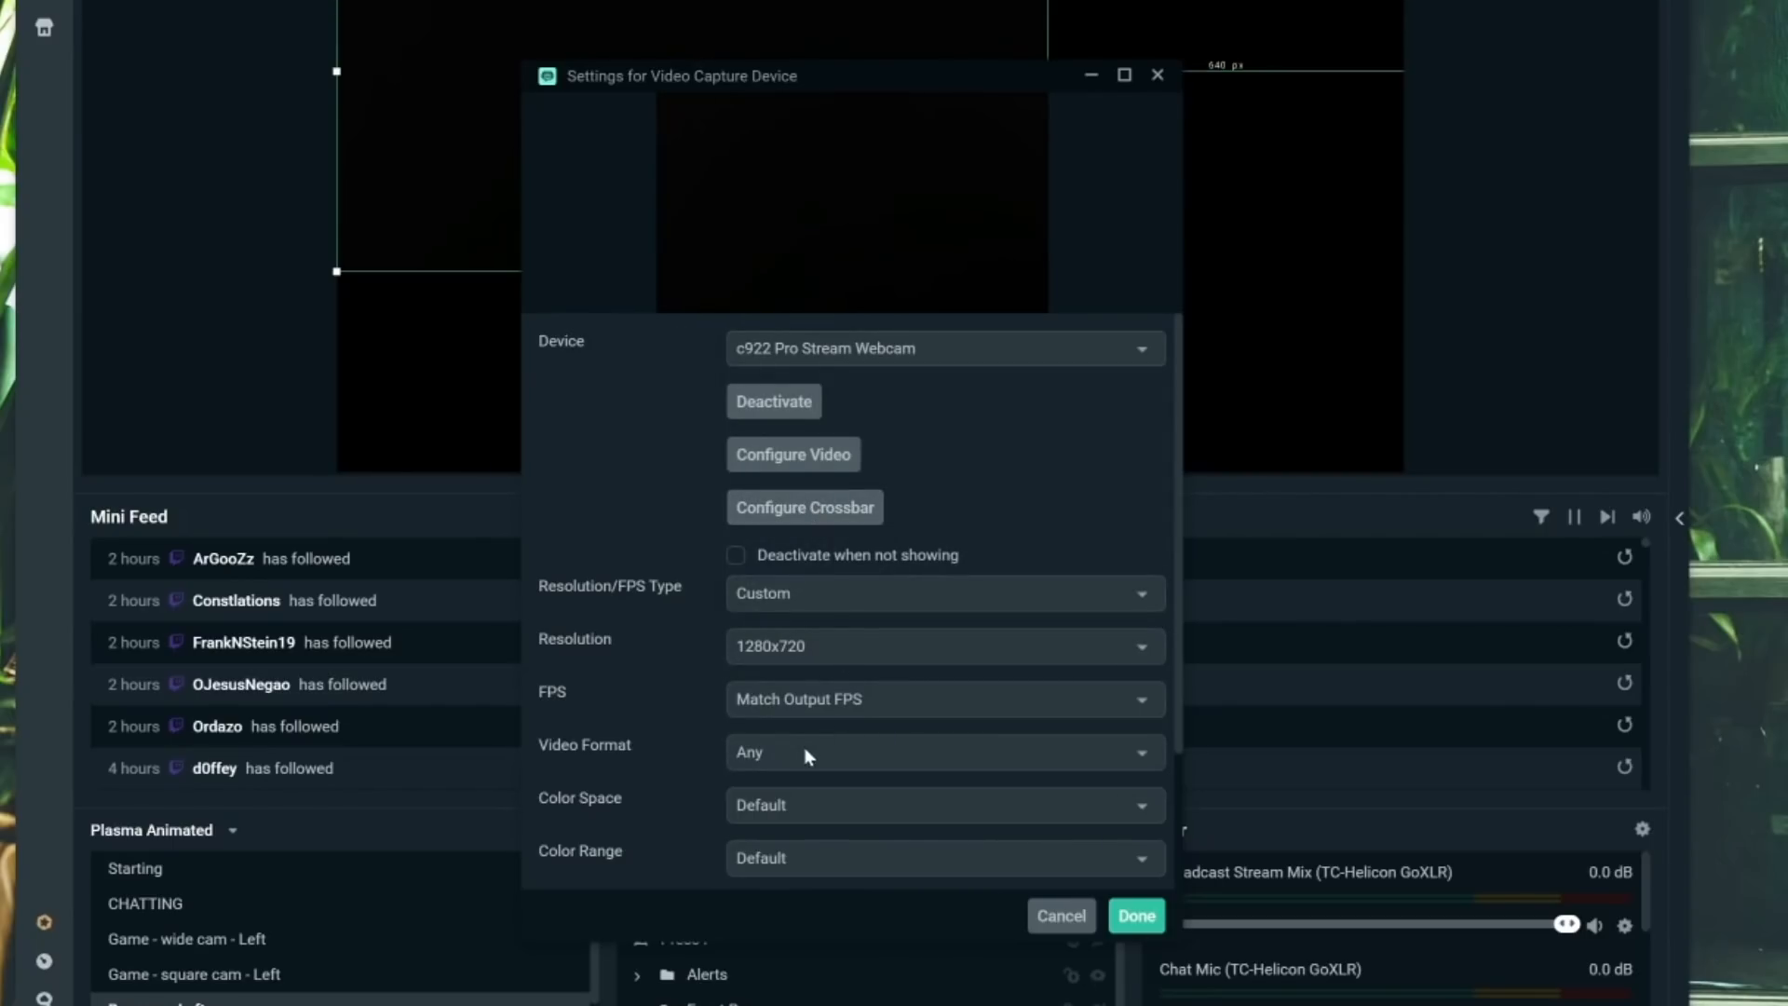
pyautogui.click(838, 698)
pyautogui.scroll(-1, 842, 583)
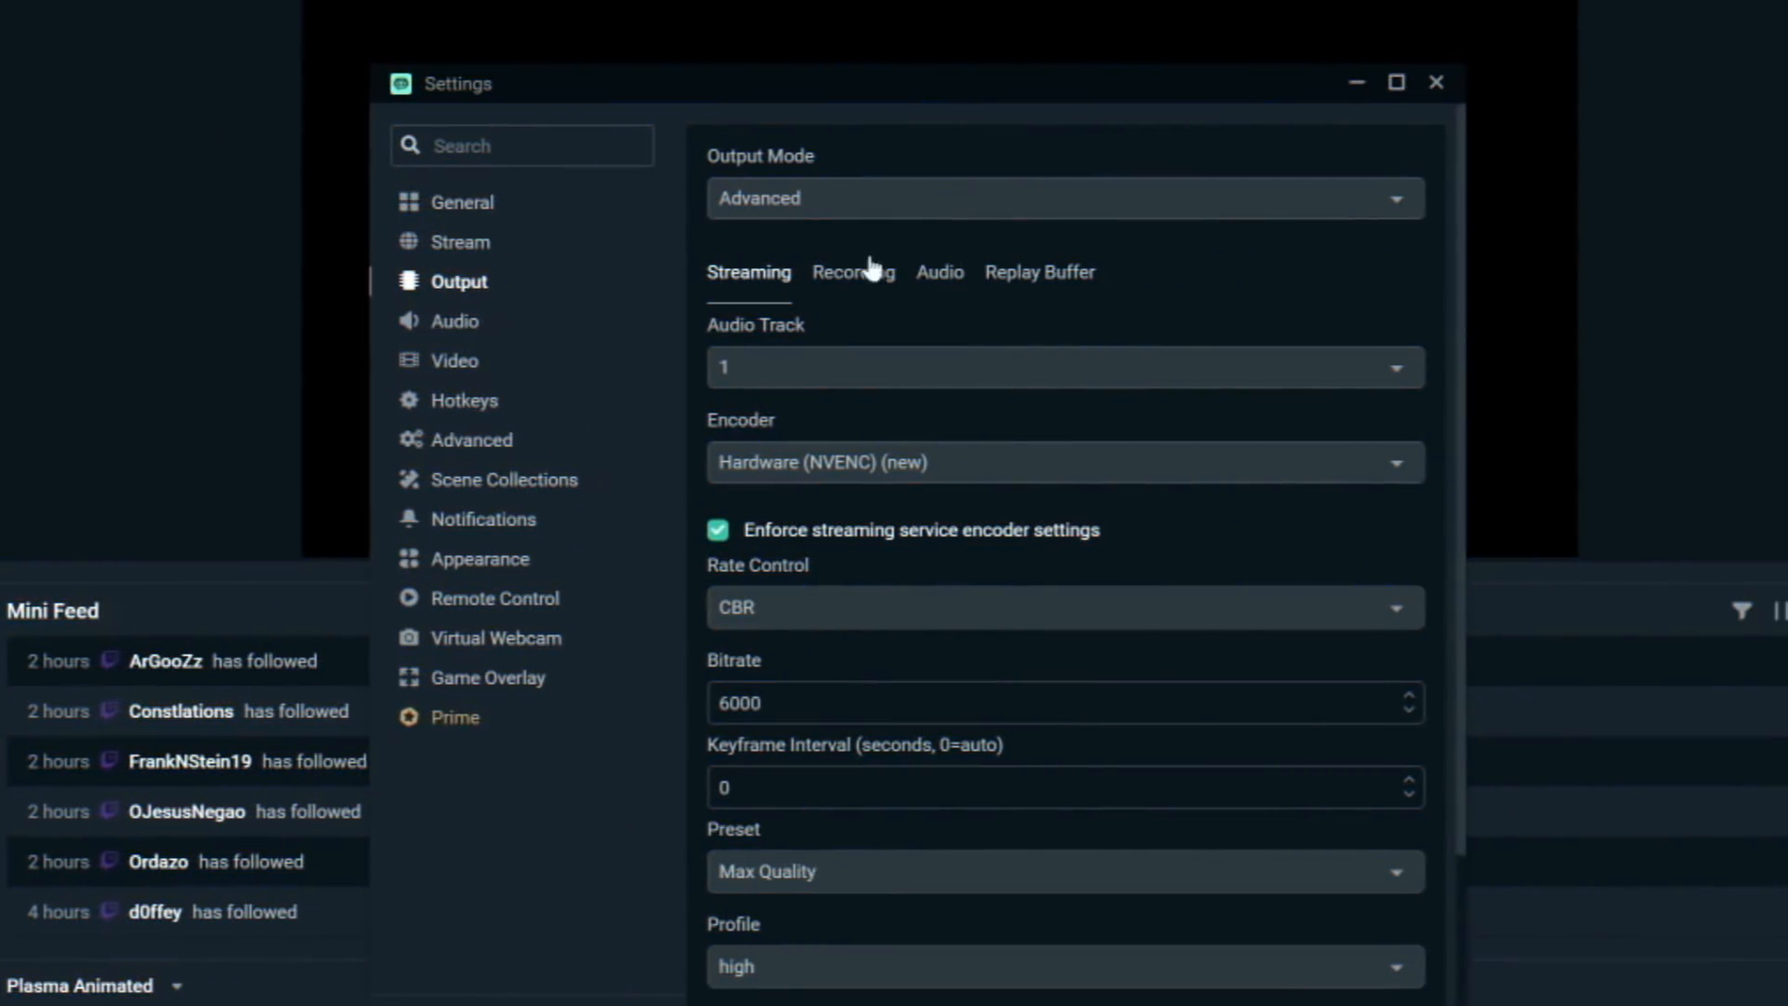
# - Set the base (canvas) resolution to 1920x1080 in Video settings
pyautogui.click(835, 857)
pyautogui.scroll(-2, 843, 708)
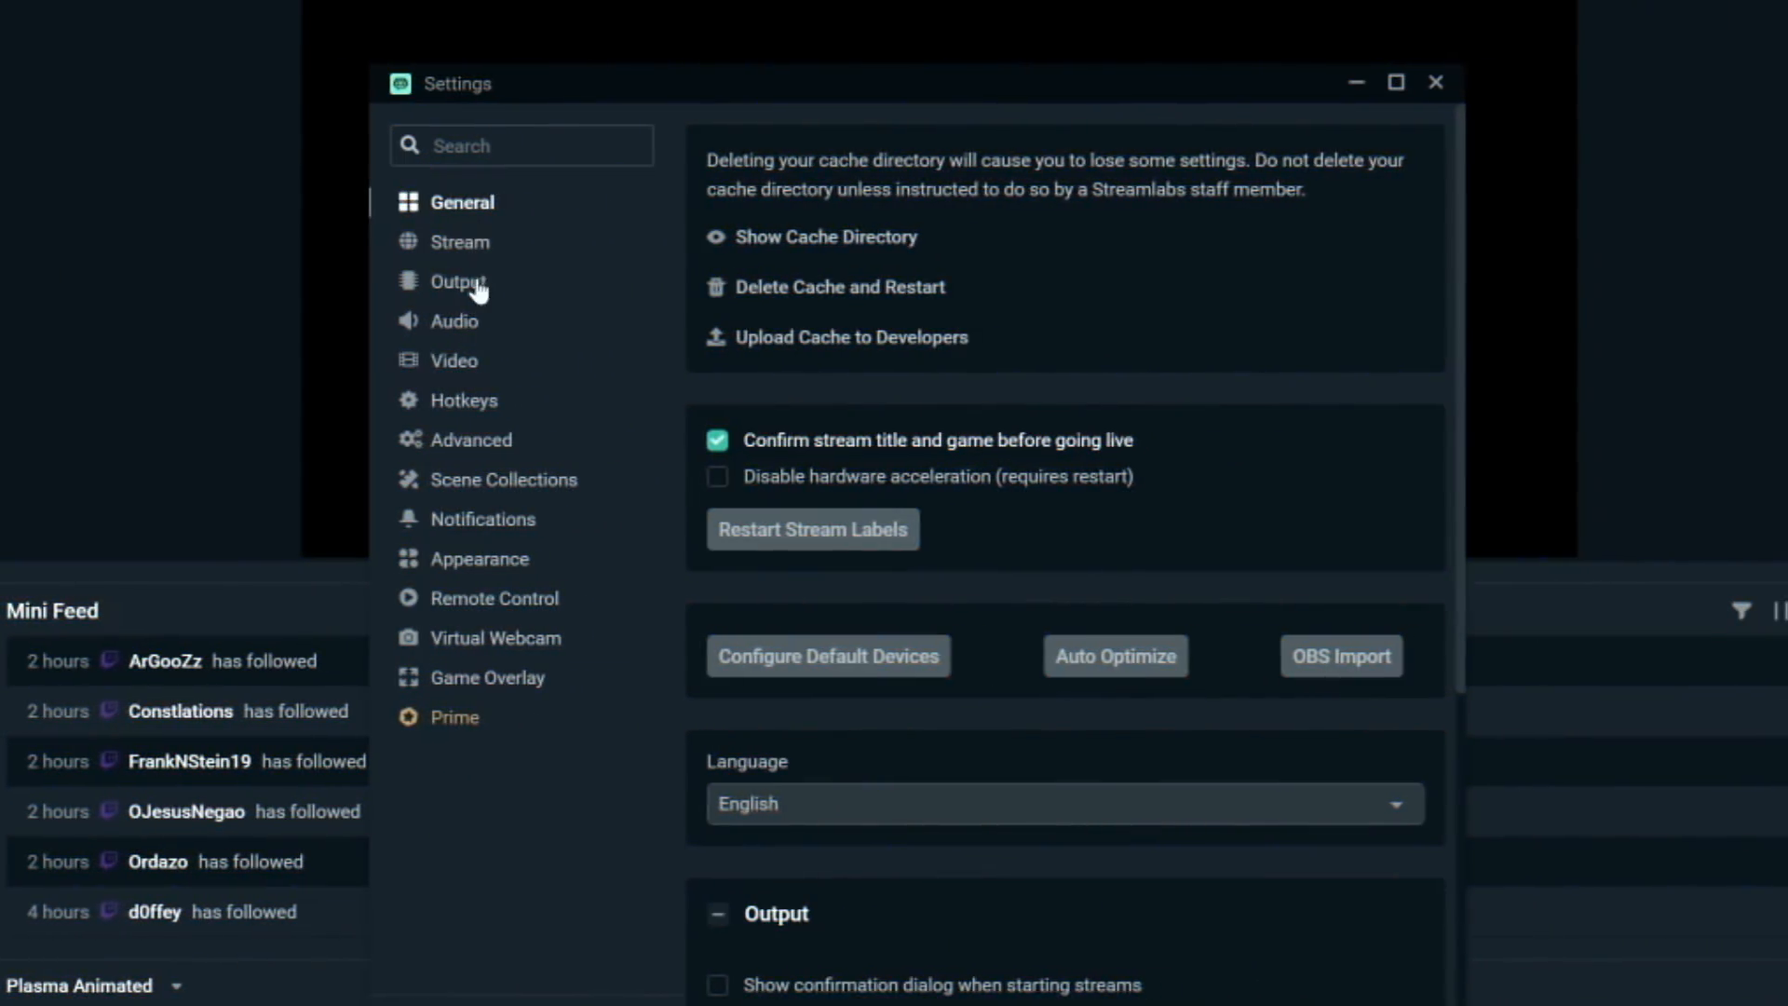
pyautogui.click(455, 360)
pyautogui.click(978, 198)
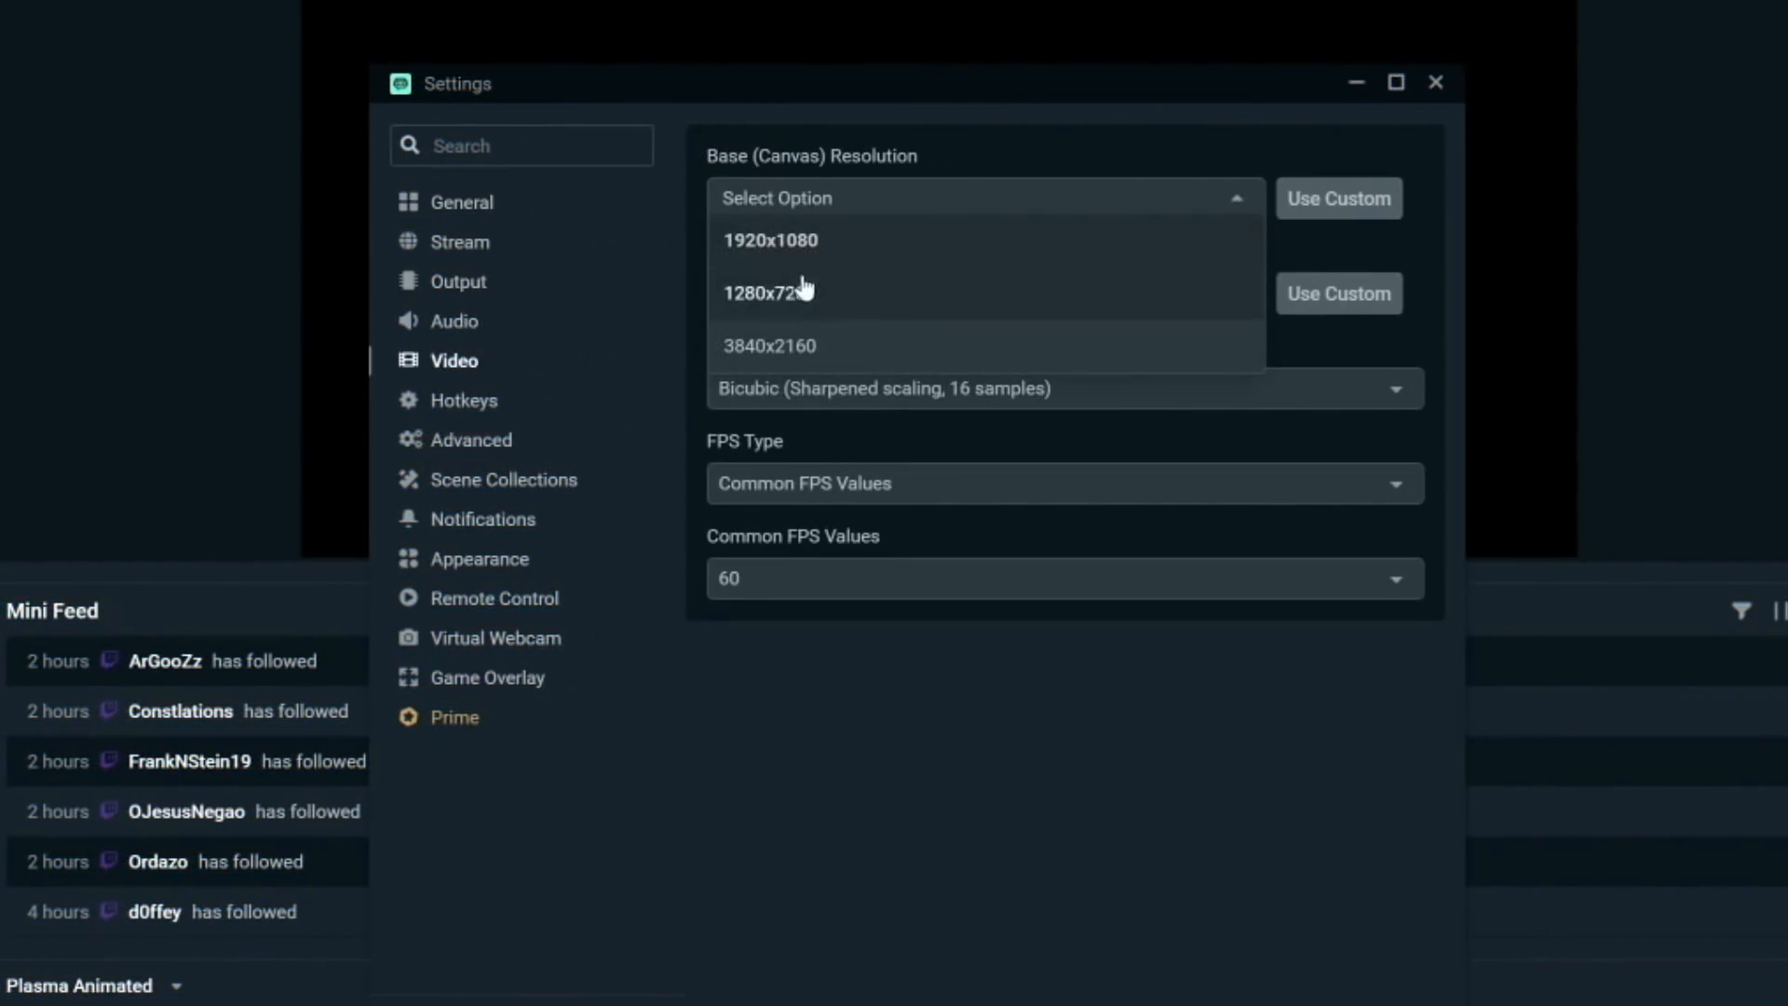
pyautogui.click(917, 240)
# - Set the output (scaled) resolution to 1920x1080
pyautogui.click(912, 293)
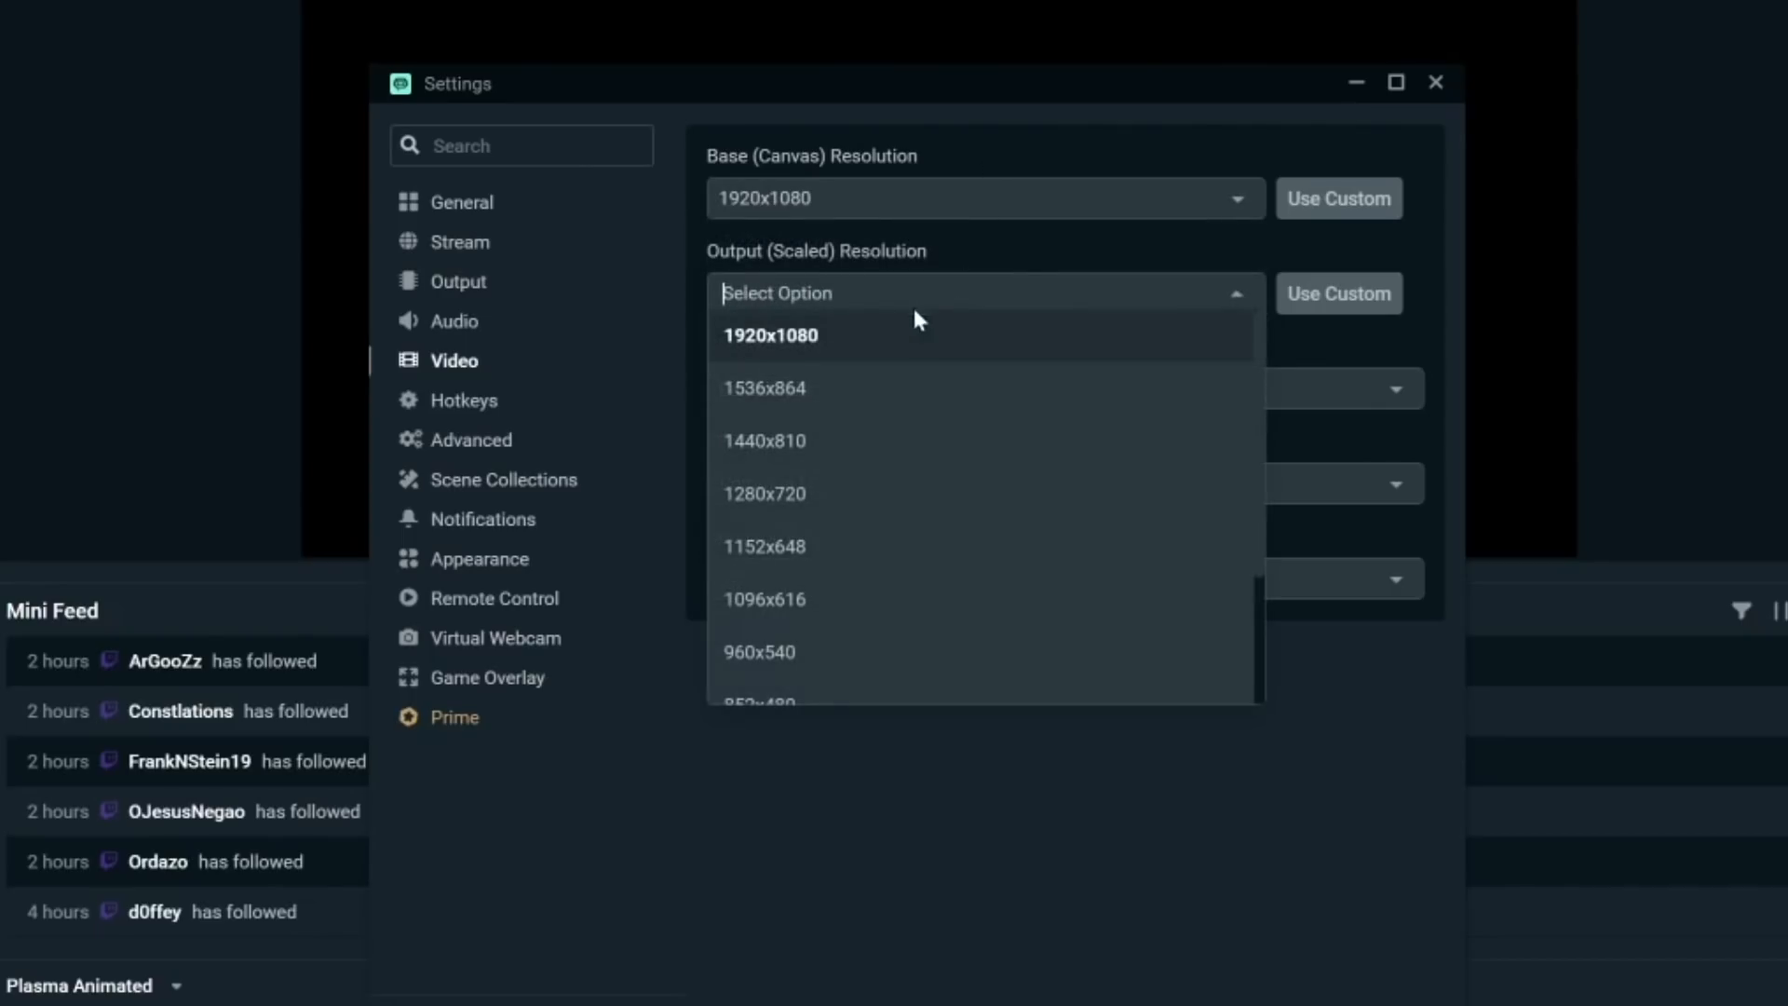
pyautogui.click(455, 281)
pyautogui.scroll(-3, 852, 601)
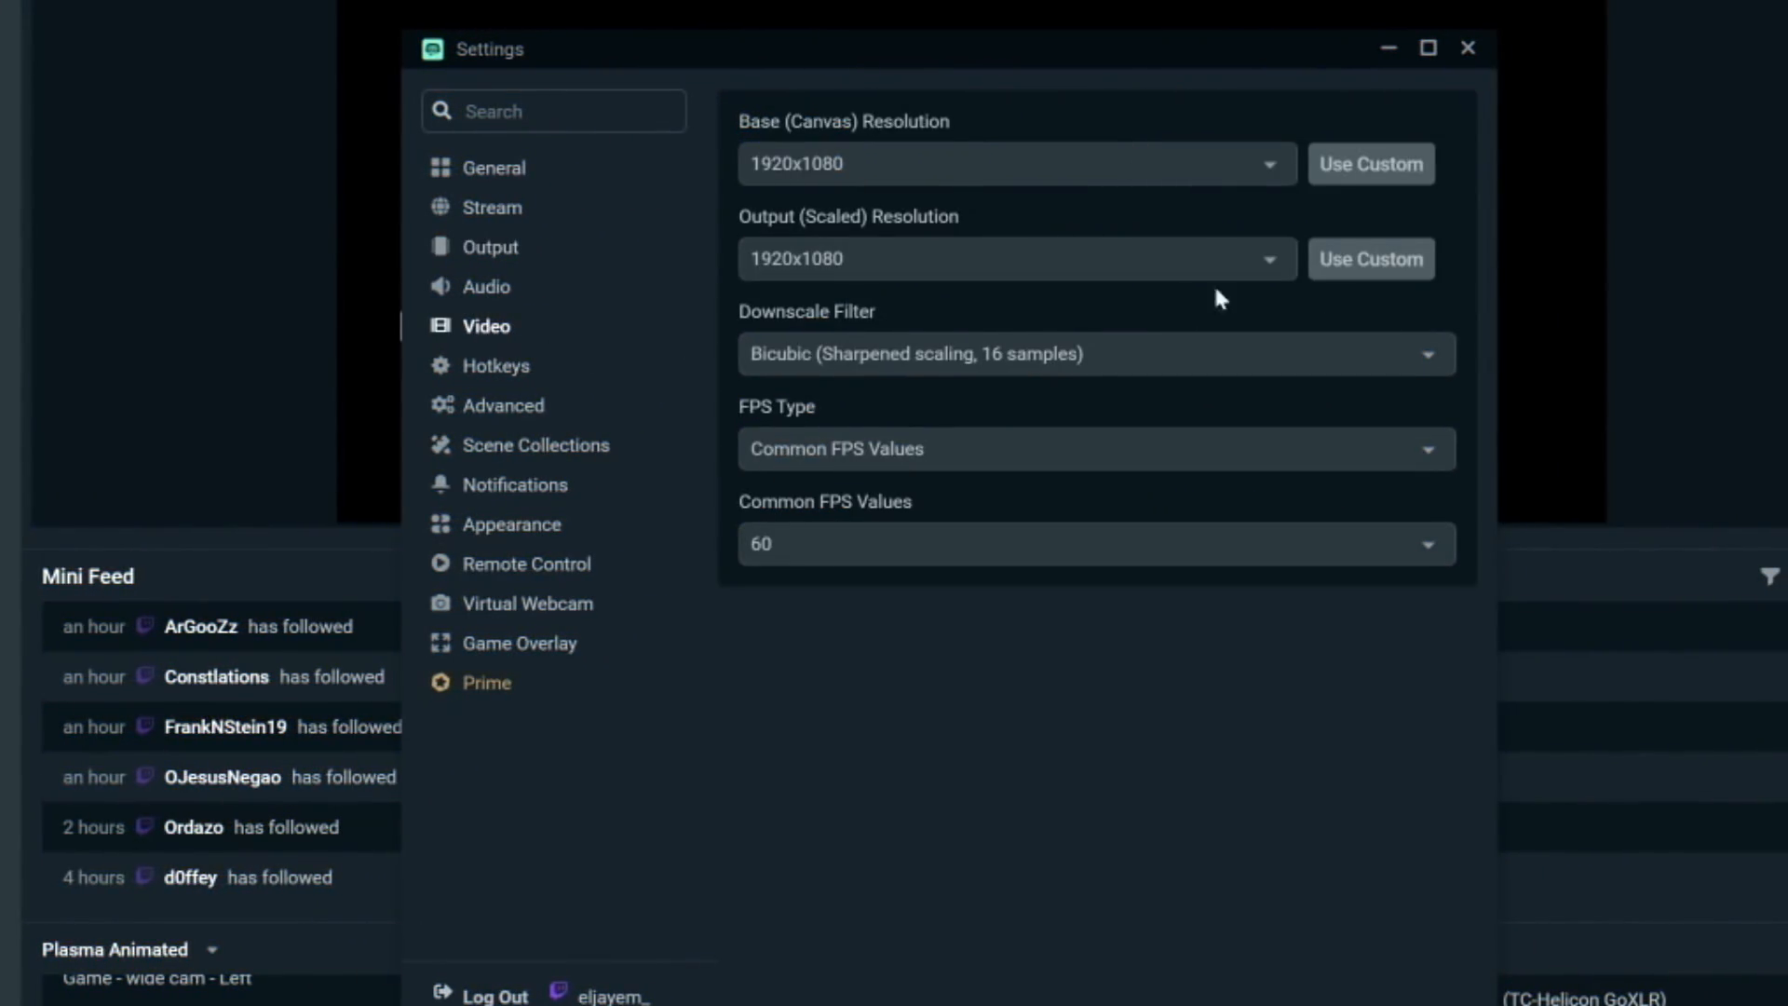
# - Review the output (scaled) resolution options and return to Output settings
pyautogui.click(1268, 265)
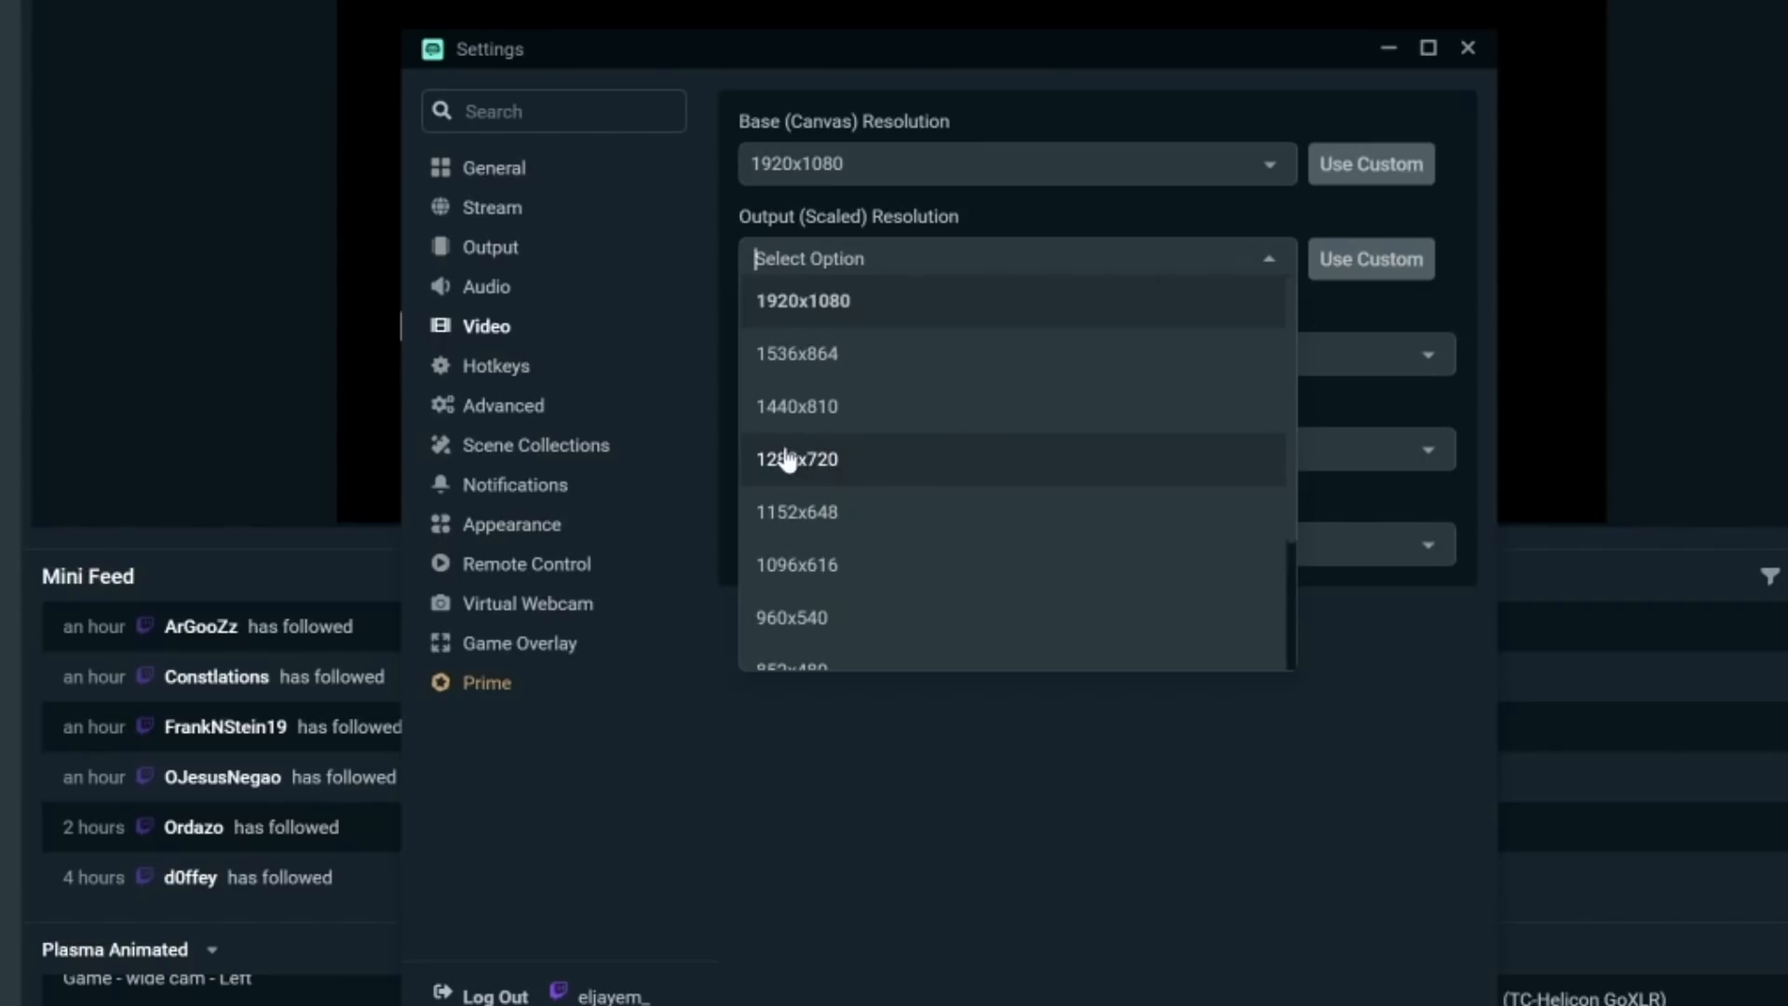
pyautogui.click(924, 121)
pyautogui.click(997, 259)
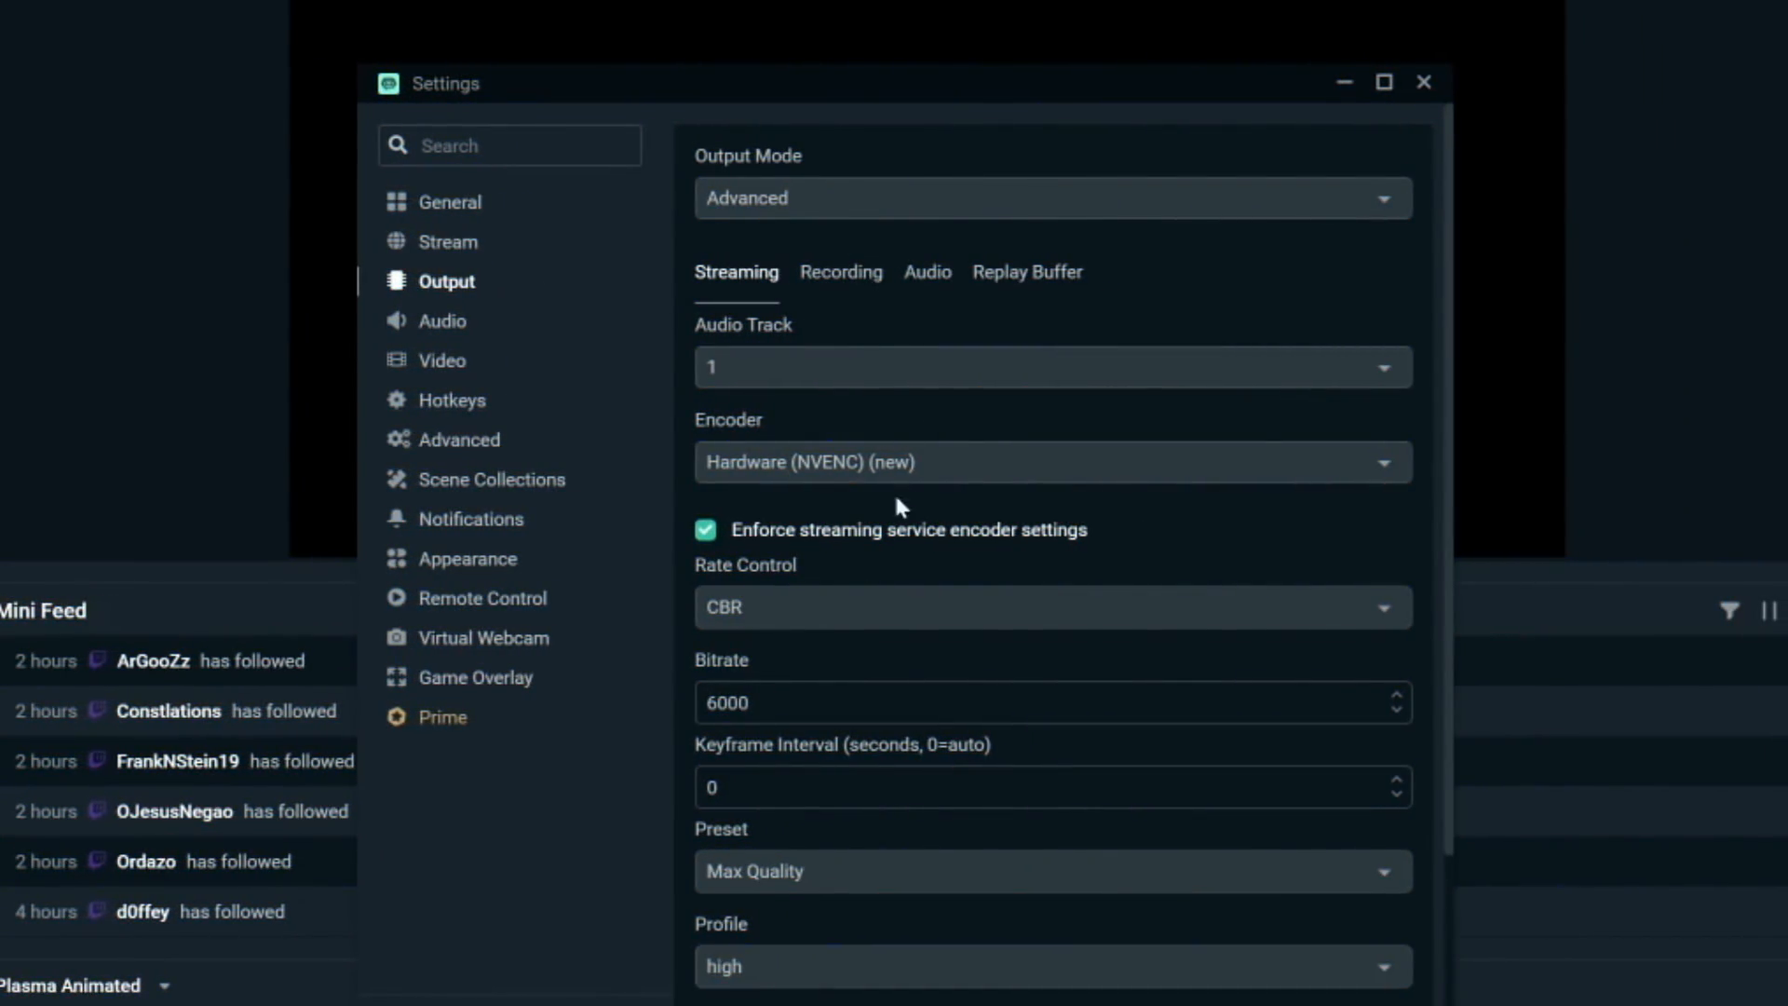
# - Review the Preset and Encoder options in the Output streaming settings
pyautogui.click(810, 871)
pyautogui.scroll(-2, 810, 767)
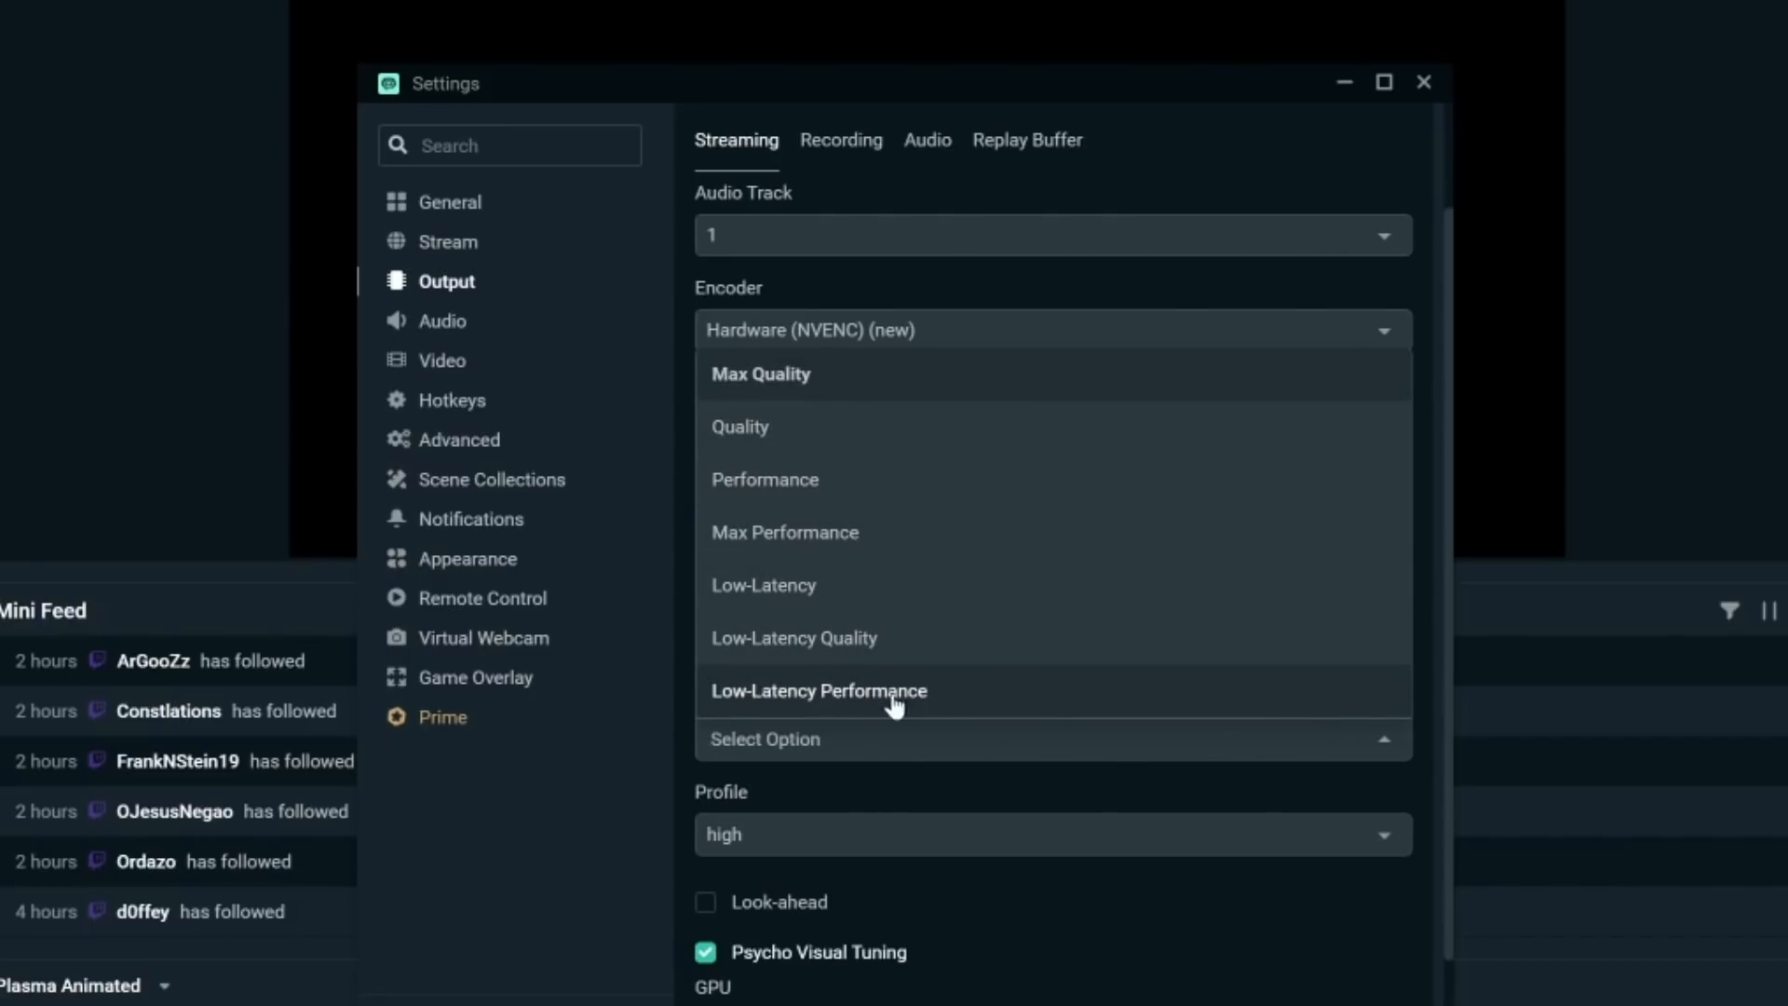
pyautogui.click(854, 796)
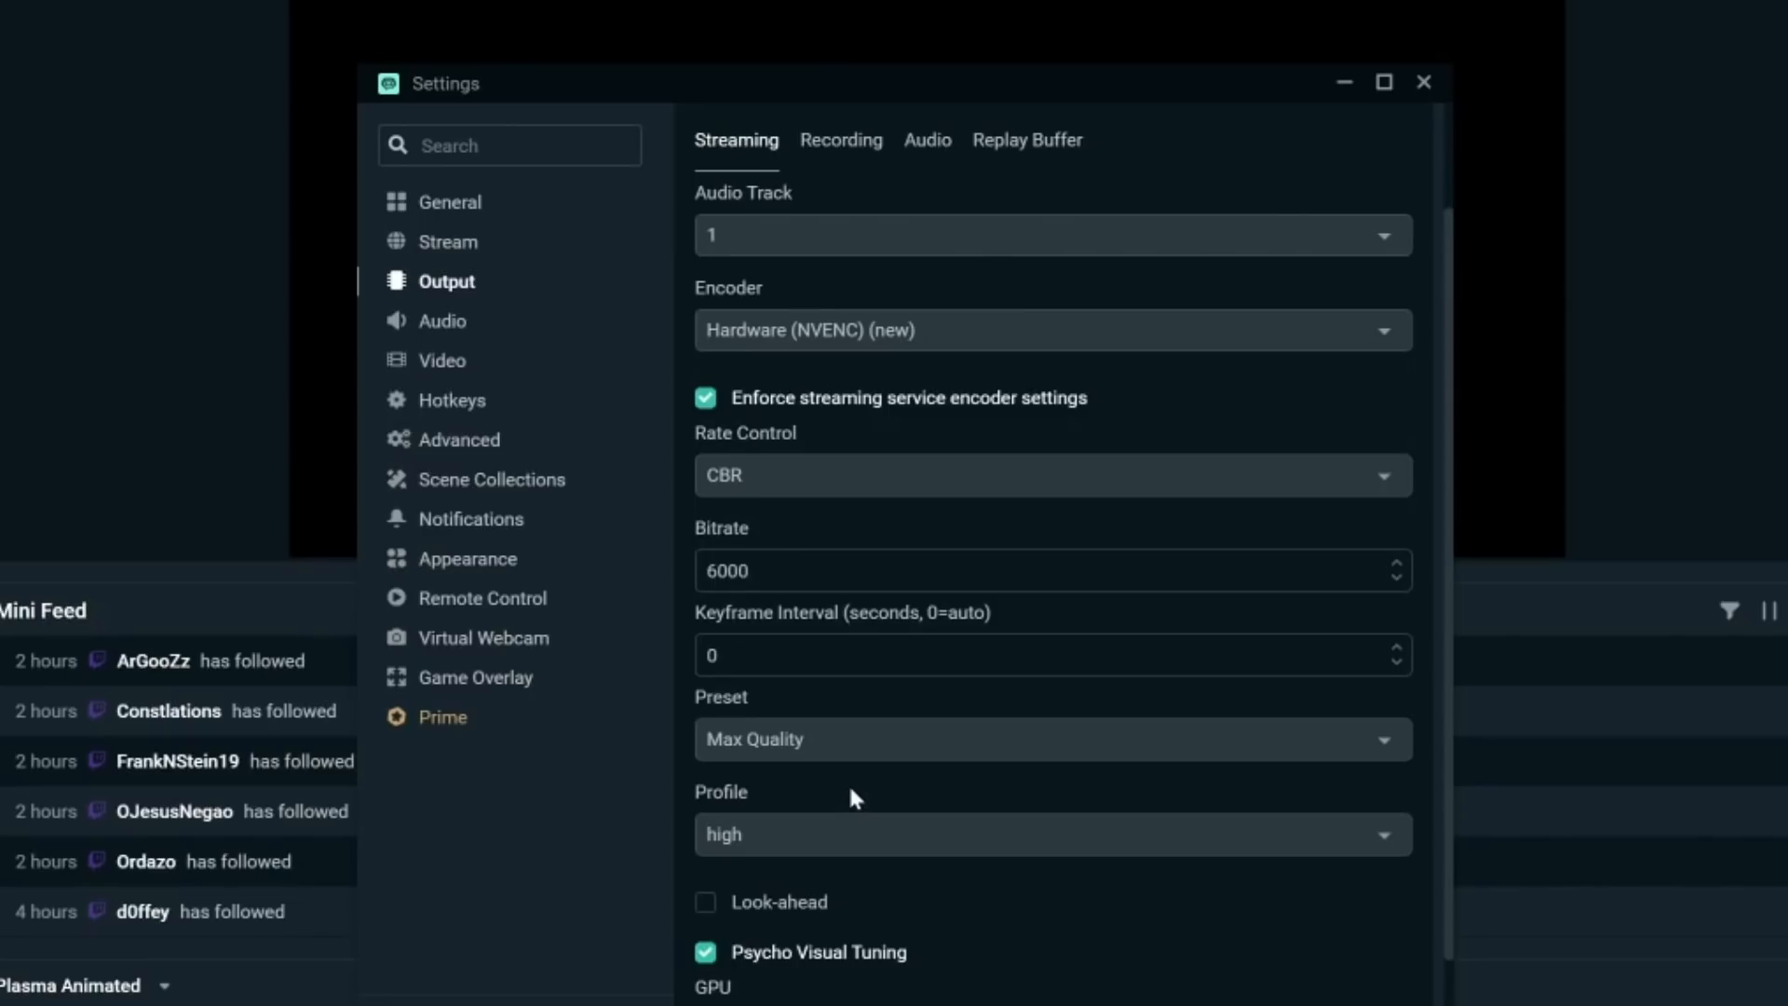
pyautogui.click(886, 333)
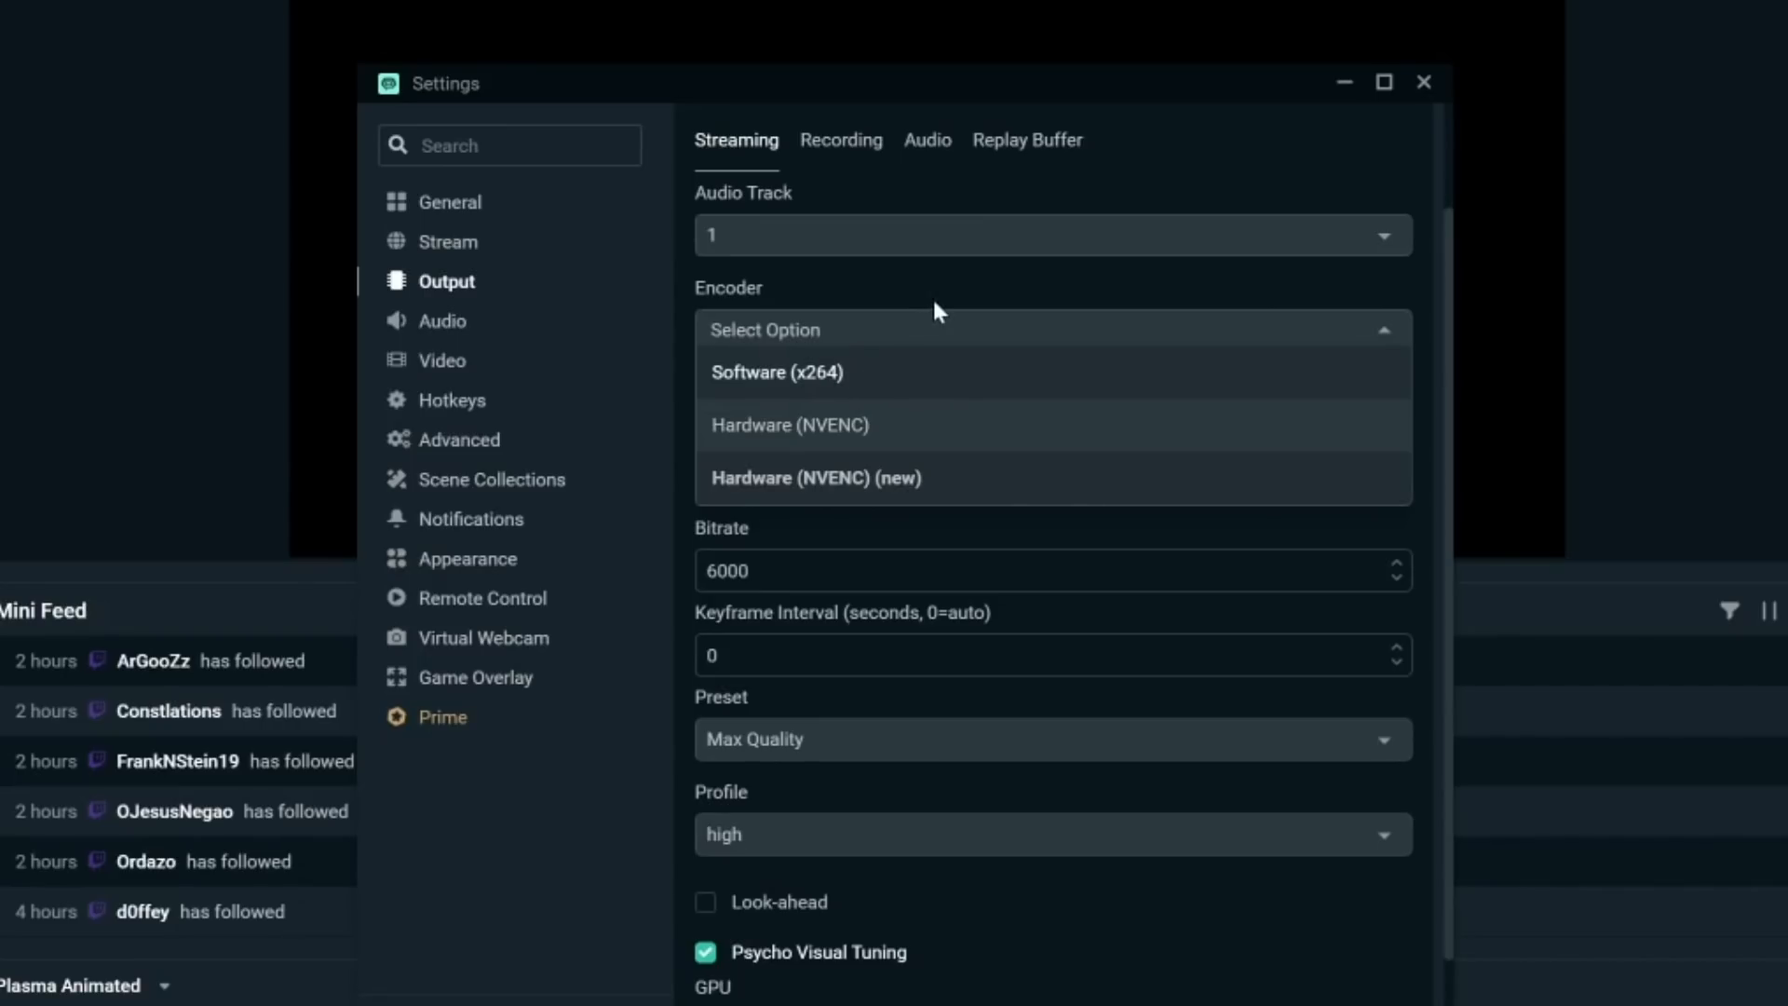
pyautogui.click(927, 331)
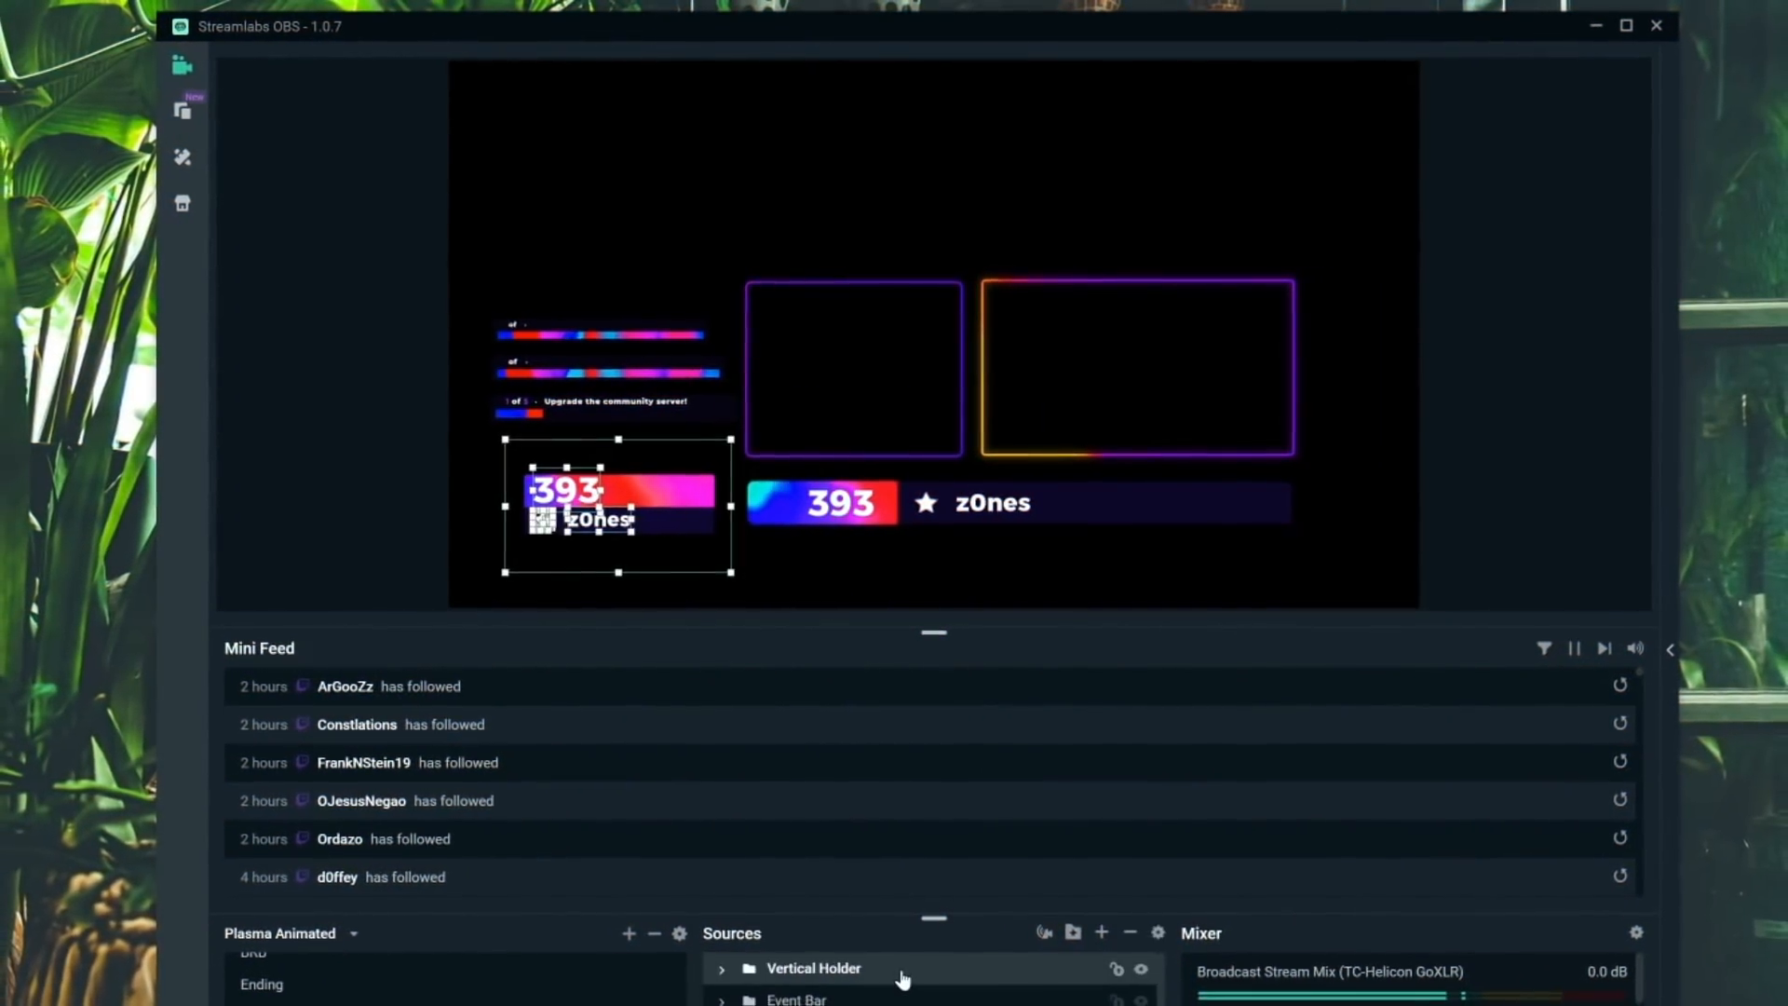
# - Open the context menu for the Vertical Holder source folder
pyautogui.rightClick(901, 978)
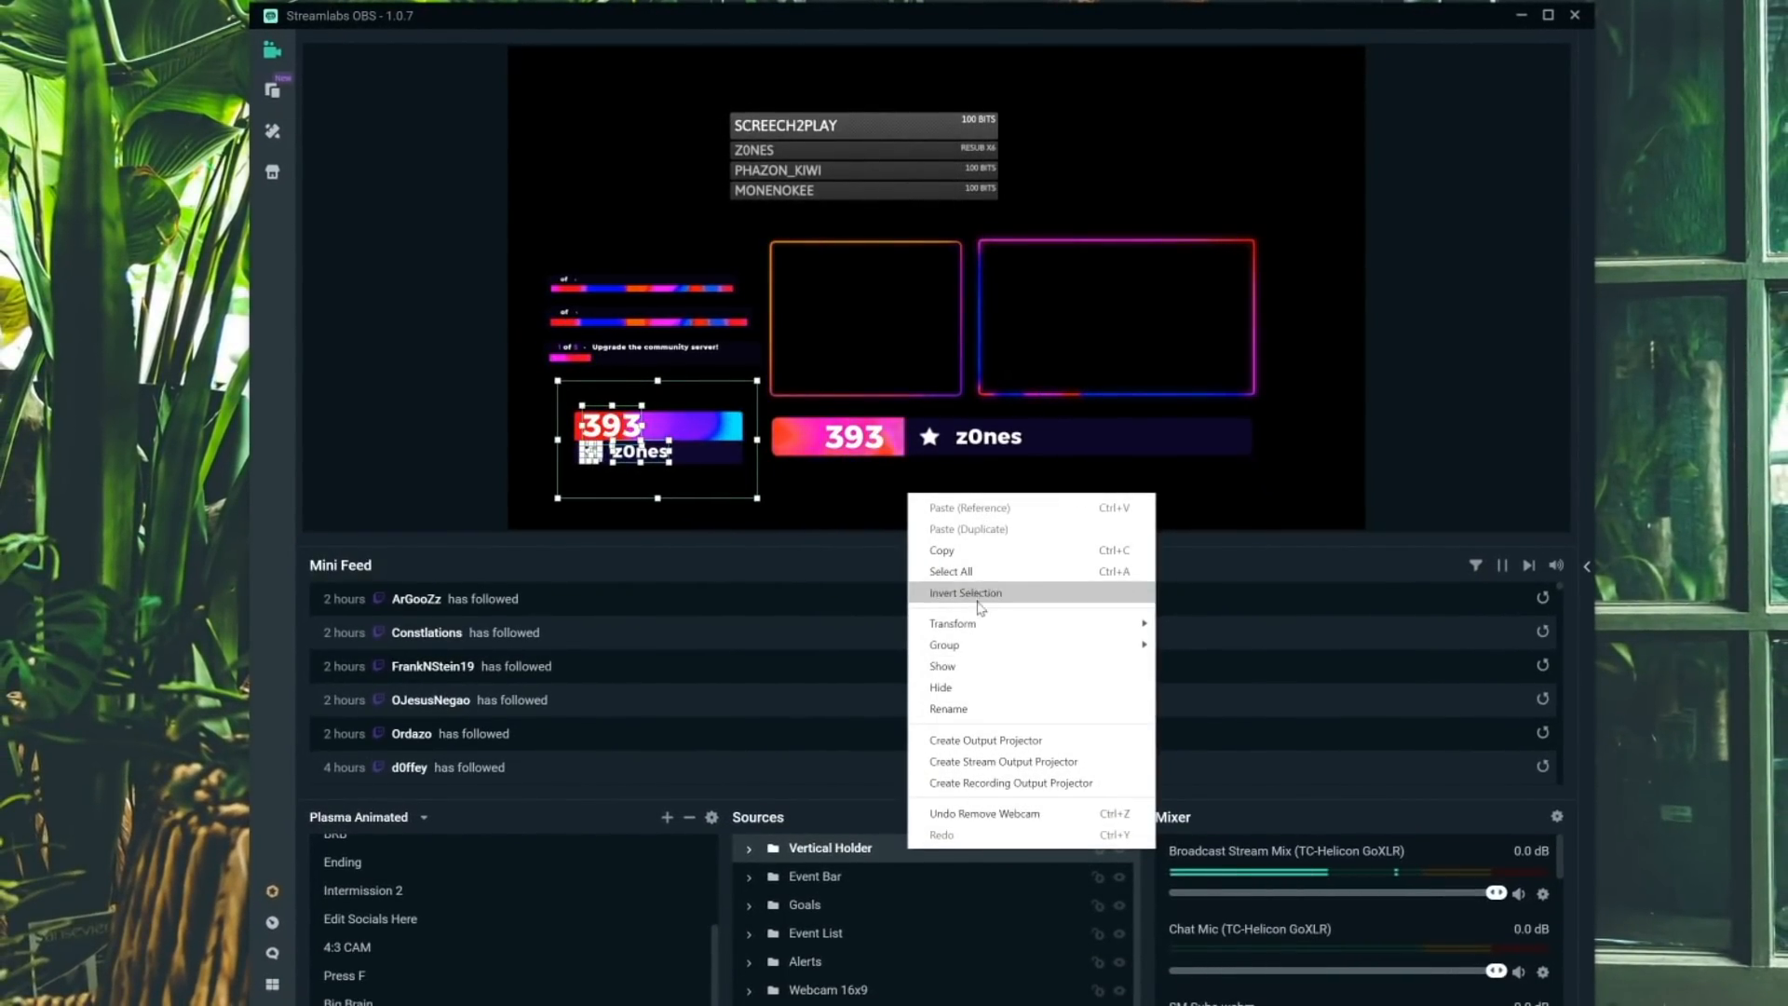
pyautogui.click(822, 898)
pyautogui.click(834, 854)
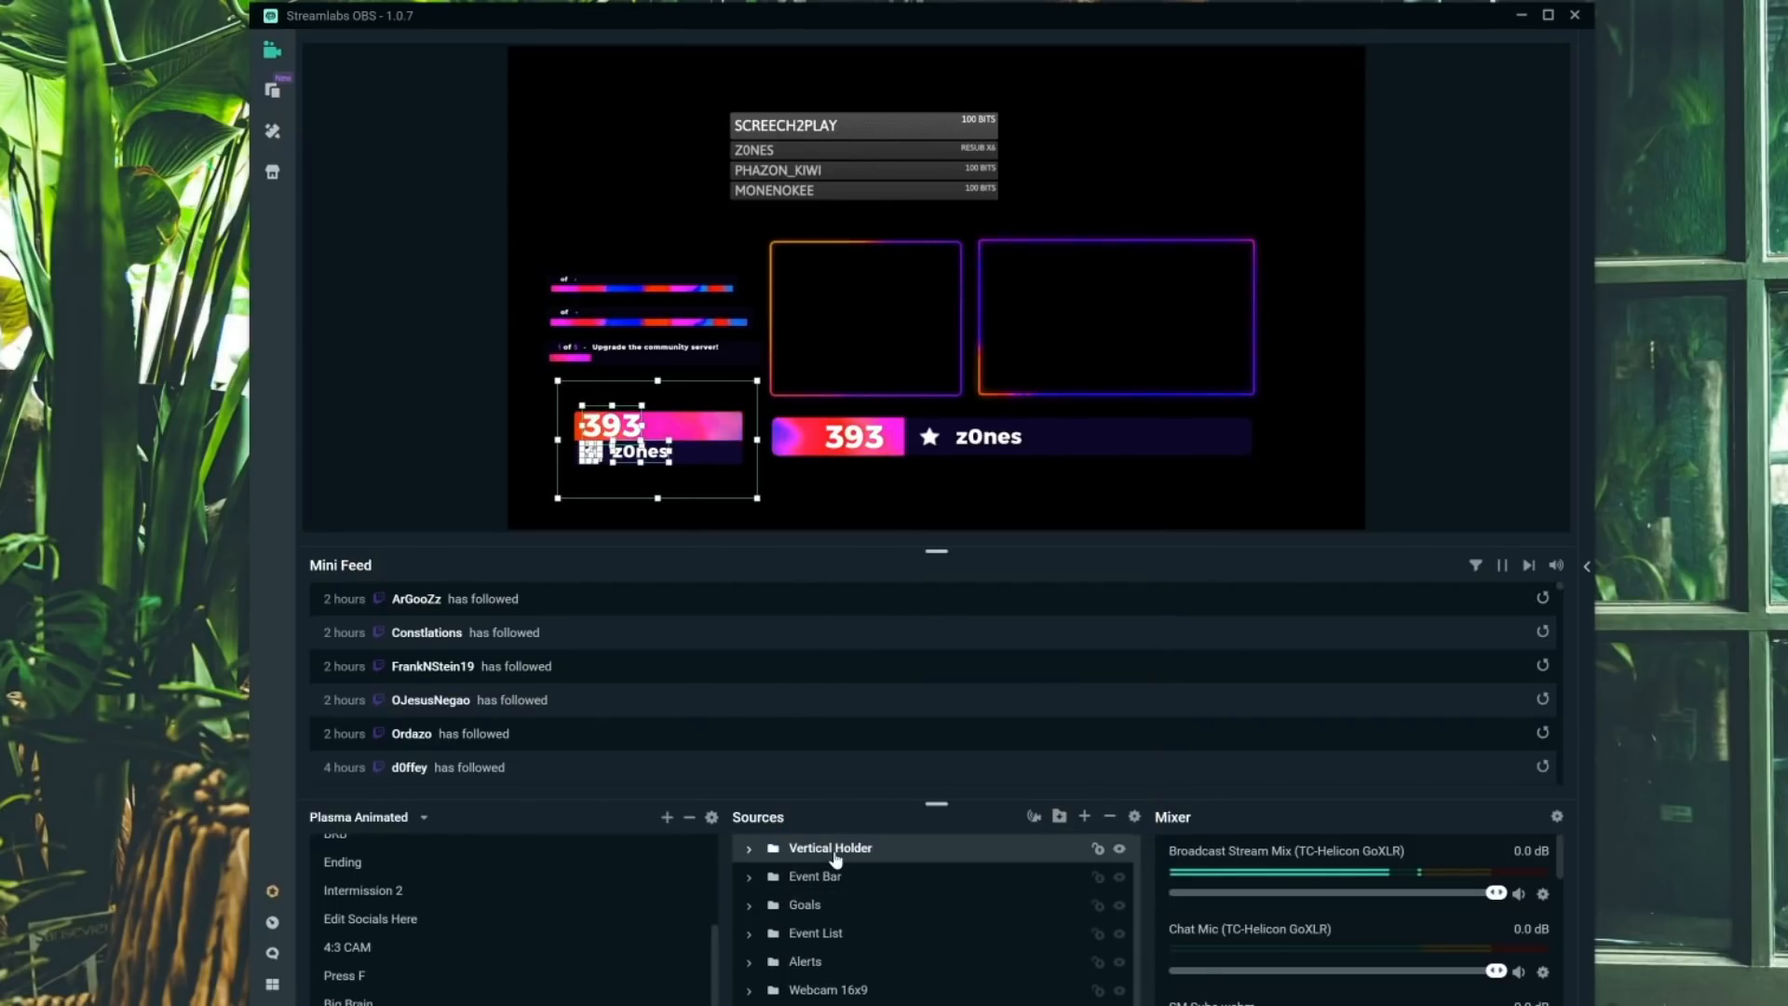
pyautogui.rightClick(834, 851)
pyautogui.click(837, 905)
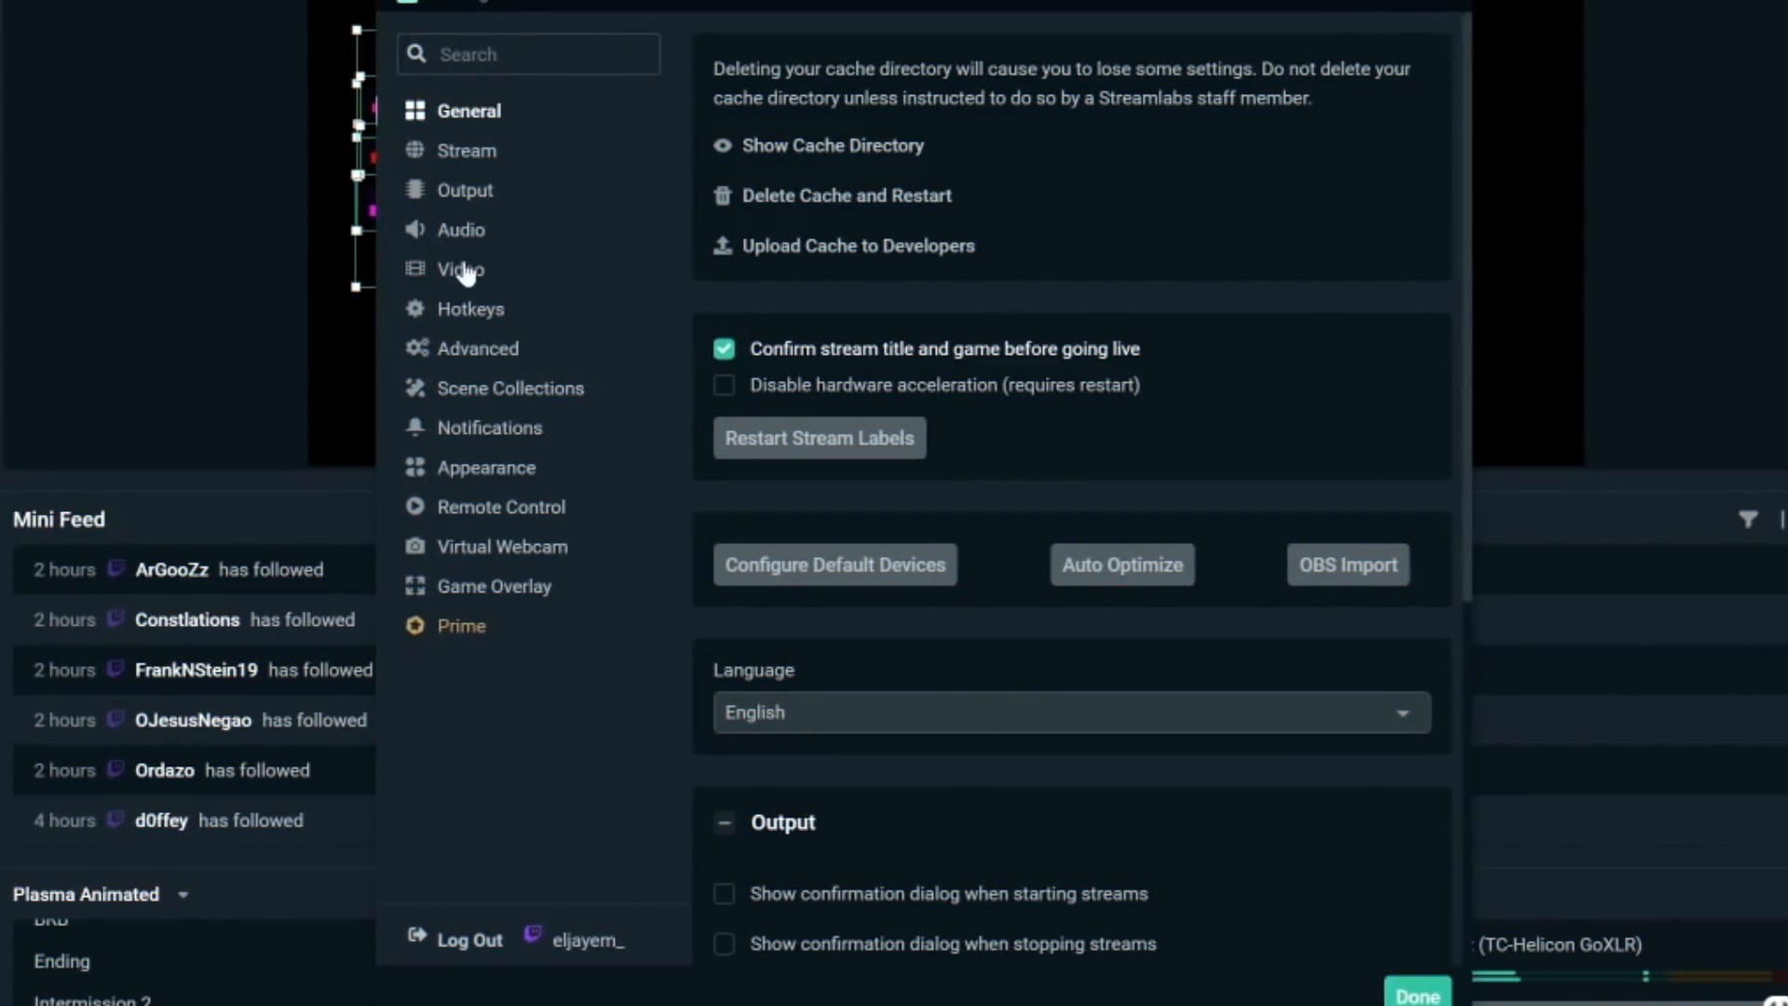
# - Set the base (canvas) resolution to 1920x1080 and open the output (scaled) resolution options
pyautogui.click(462, 270)
pyautogui.click(880, 101)
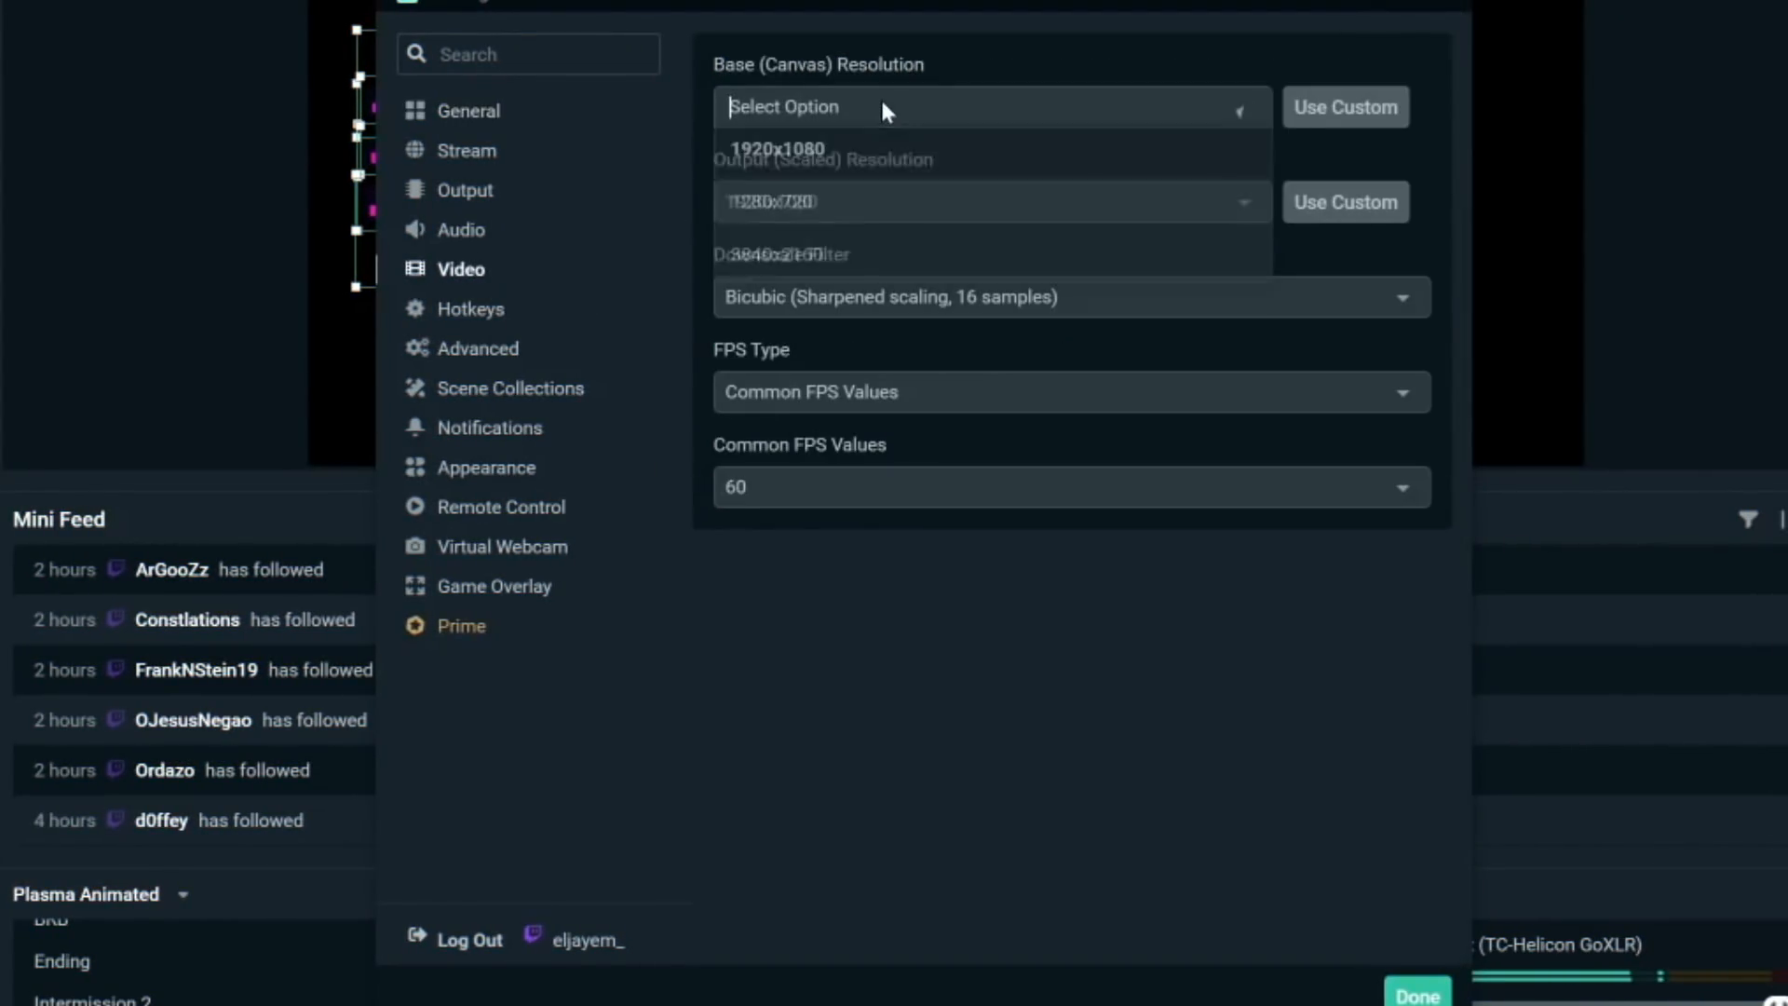
pyautogui.click(948, 171)
pyautogui.click(951, 199)
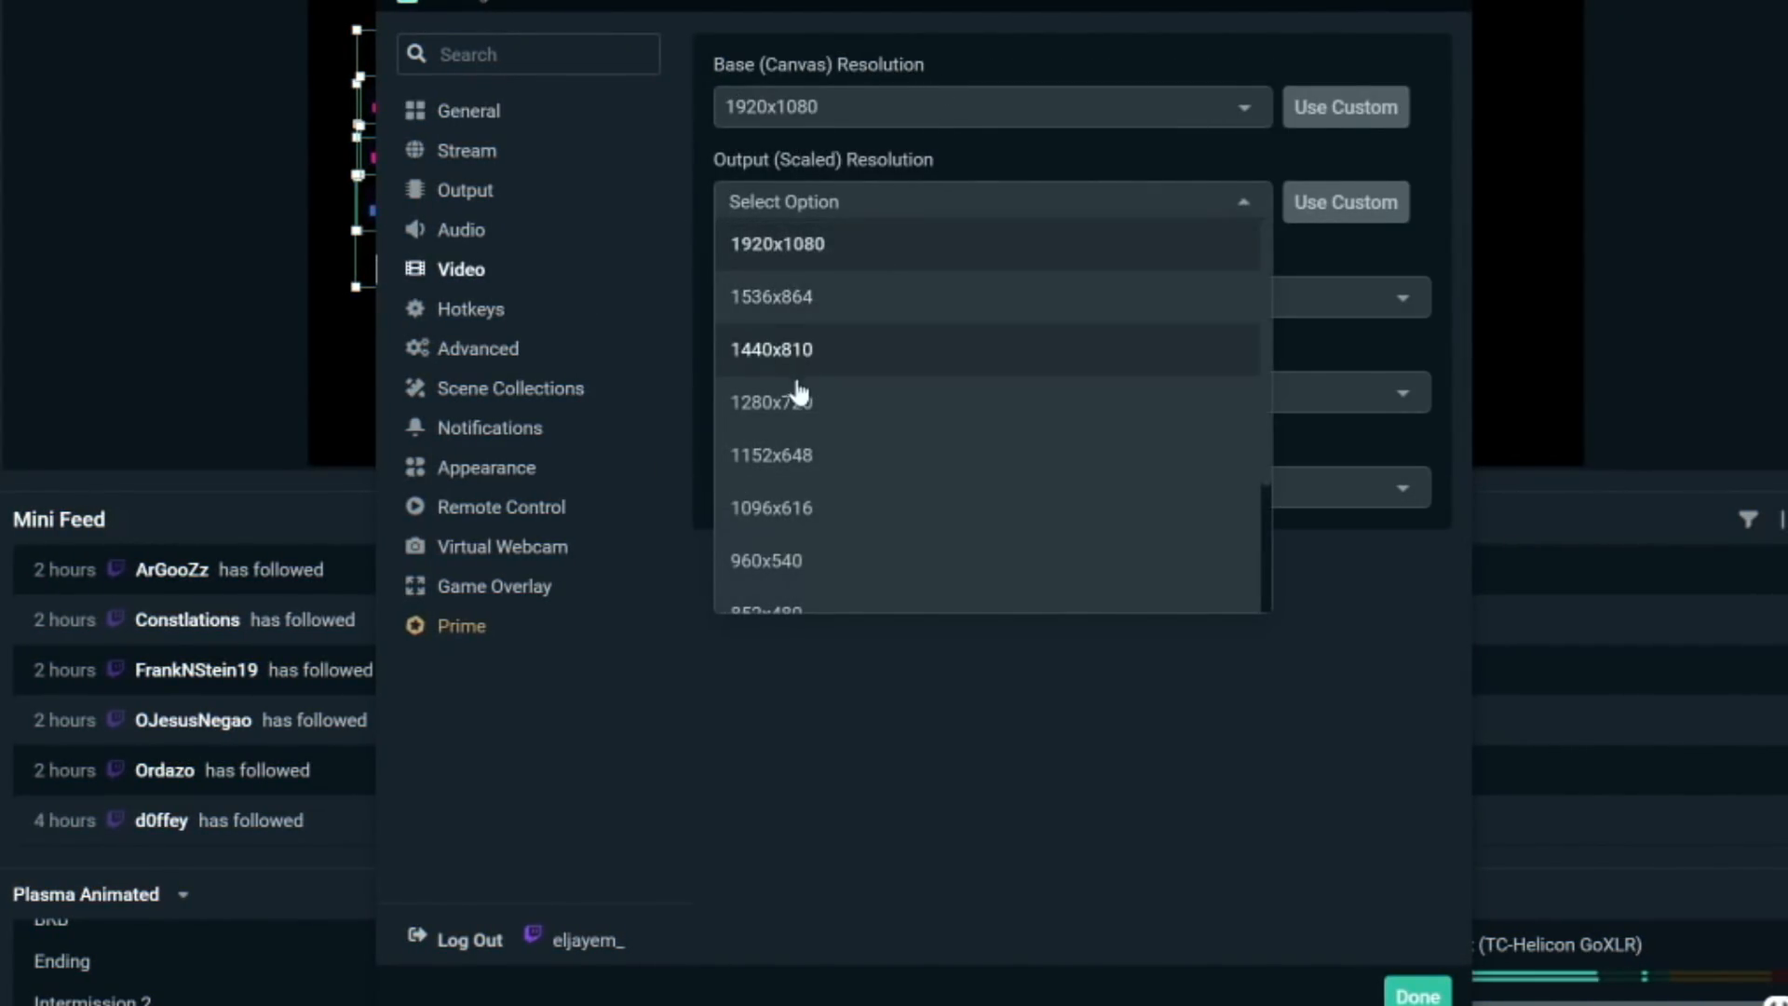
# - Experiment with a 10000 streaming bitrate in Output settings and restore the bitrate to 6000
pyautogui.click(484, 192)
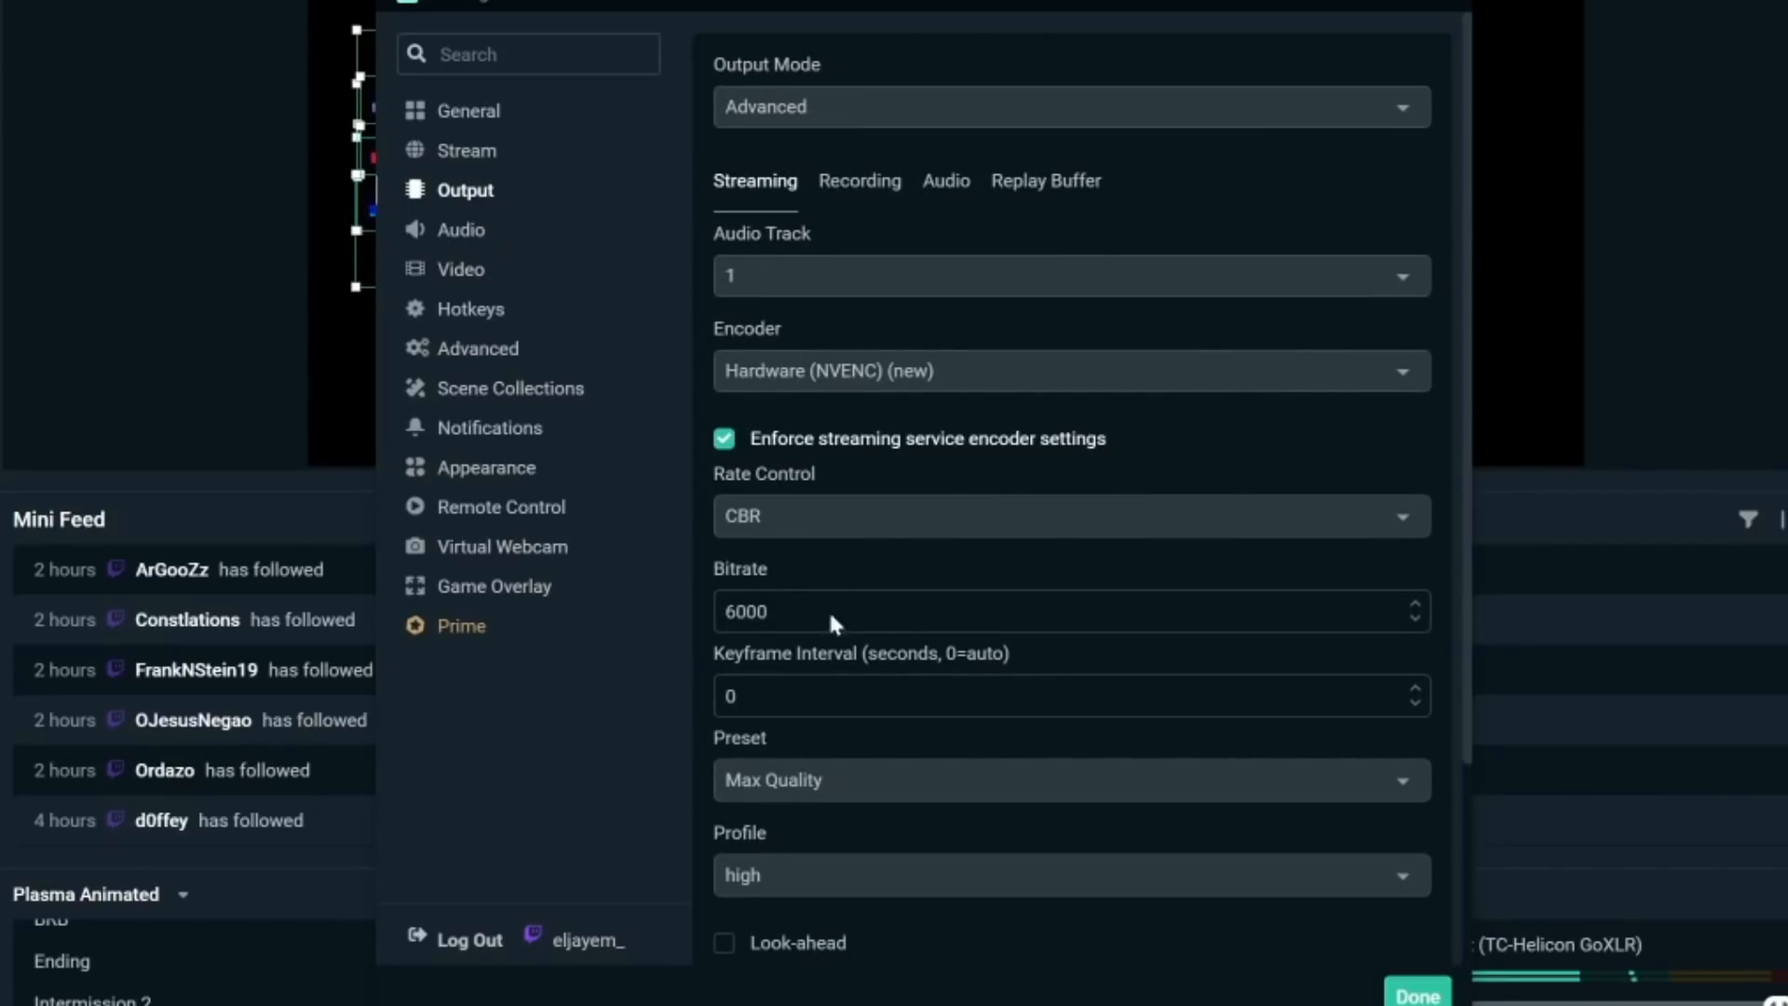
pyautogui.moveTo(808, 611); pyautogui.dragTo(519, 597)
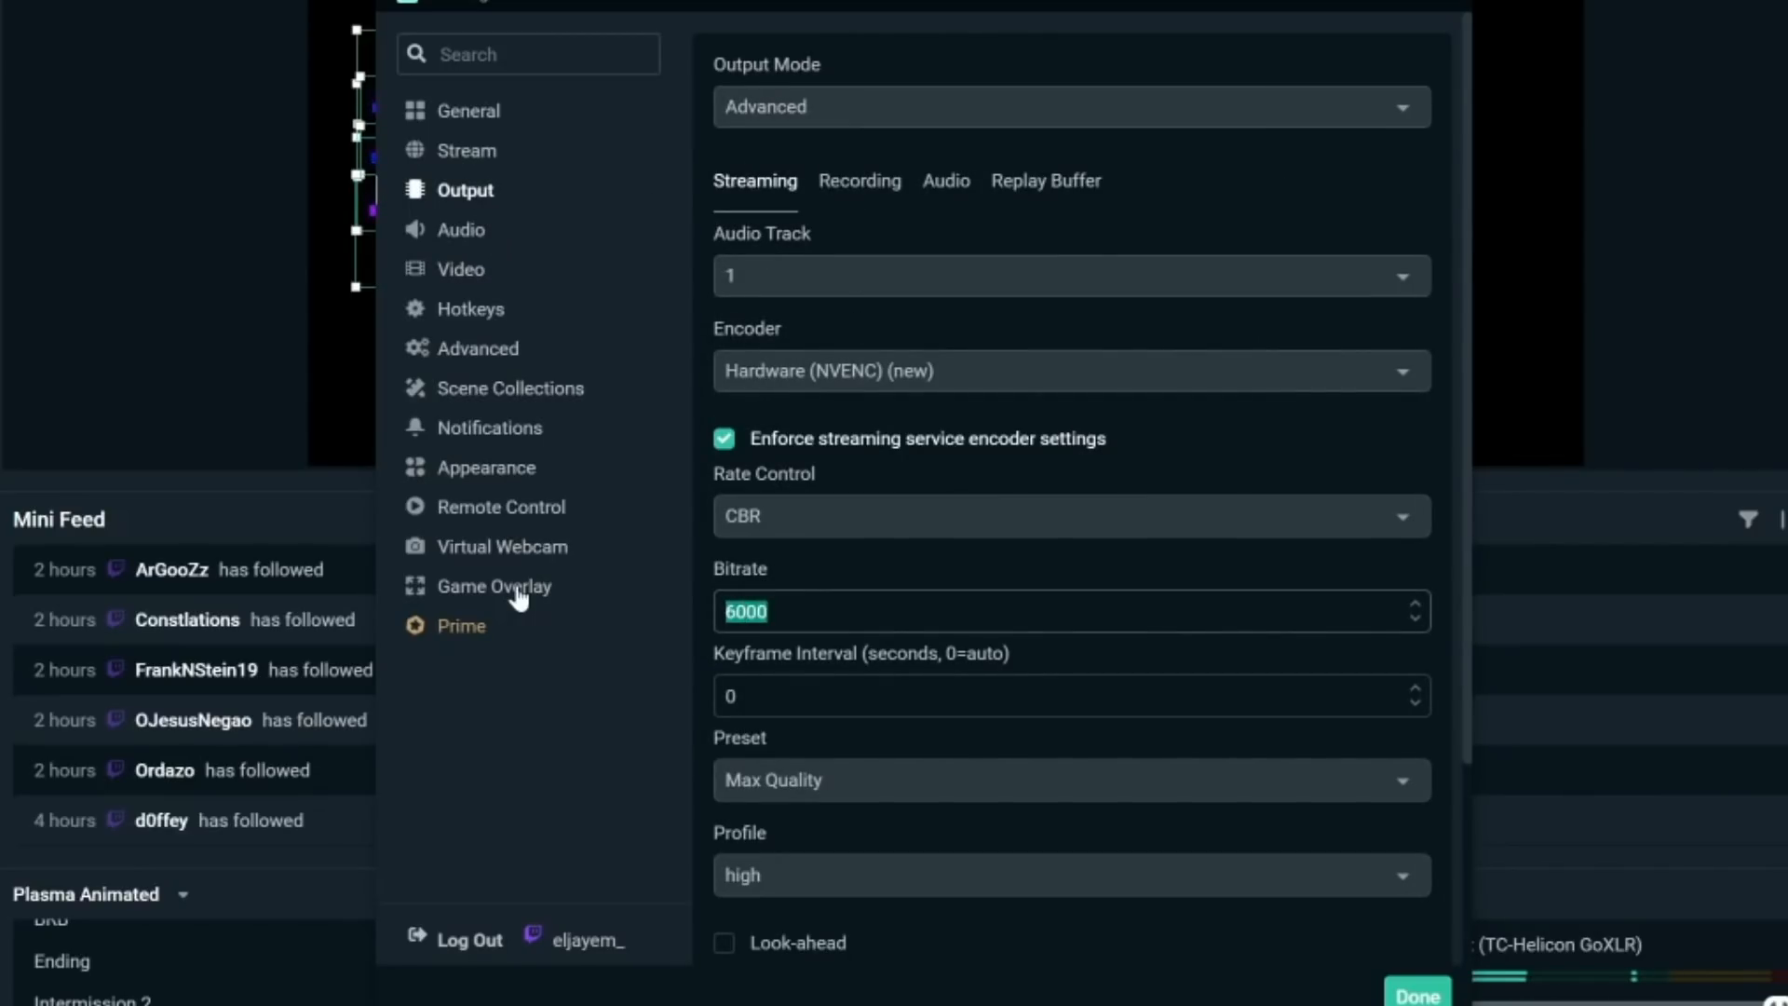
pyautogui.write('100')
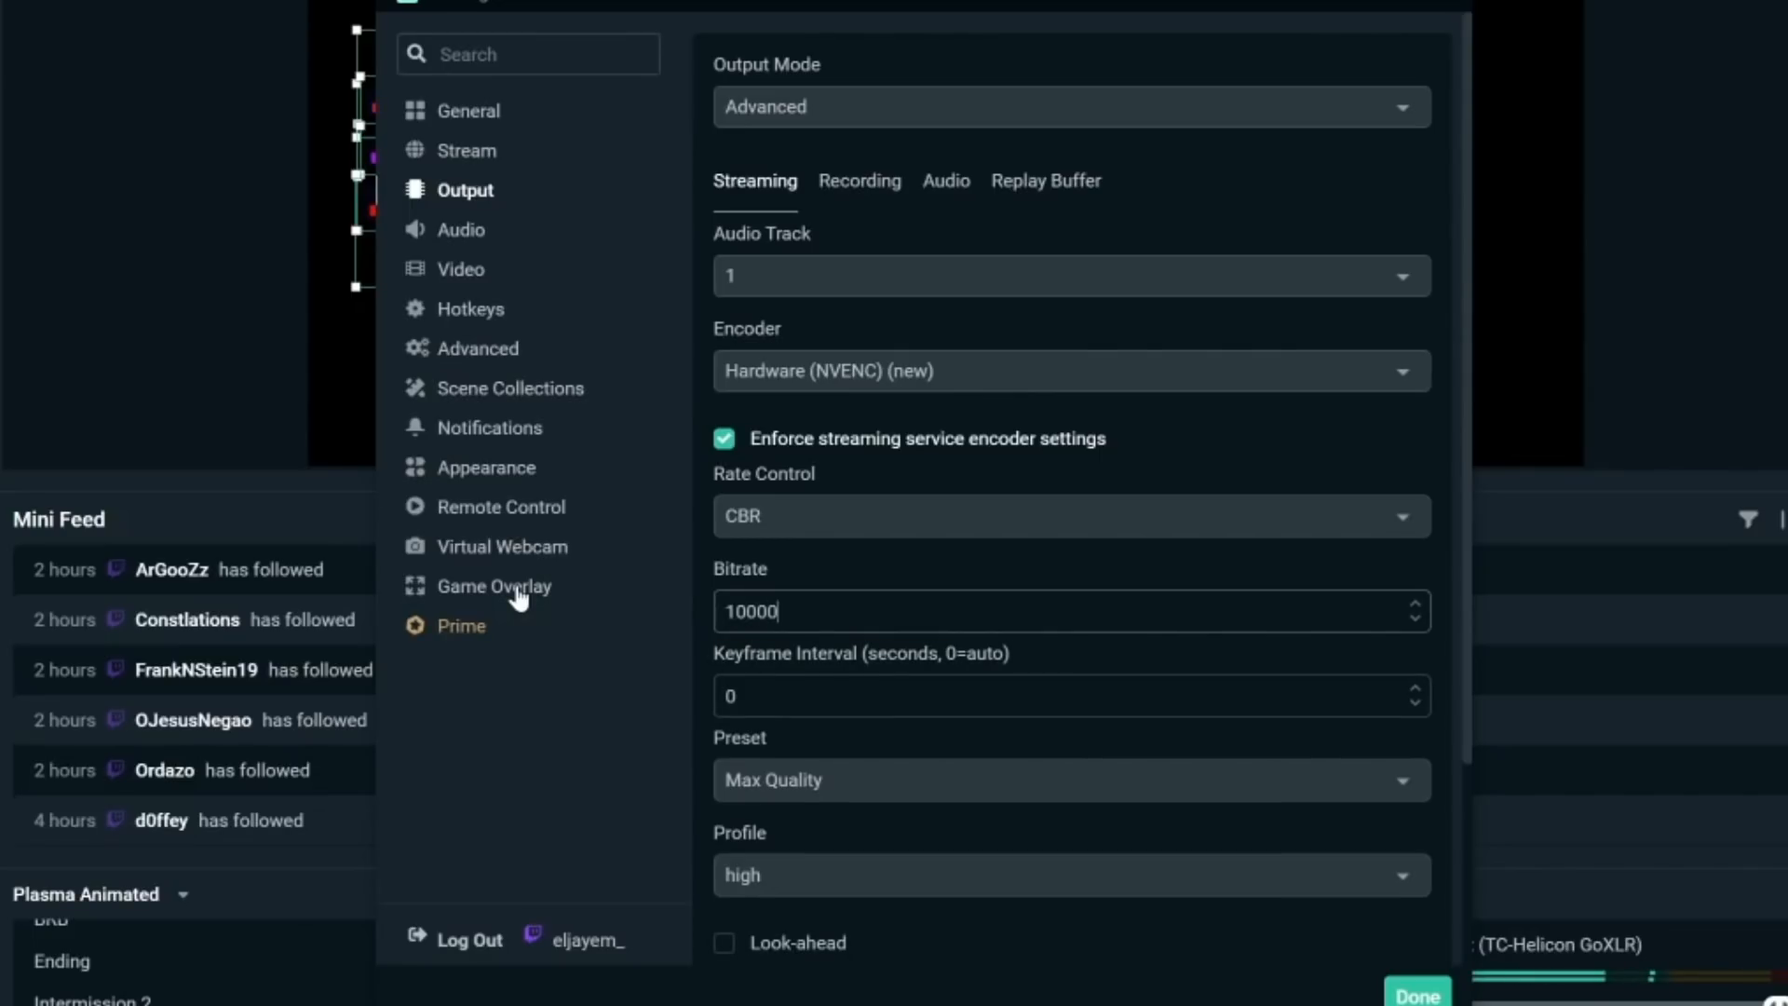
pyautogui.write('600')
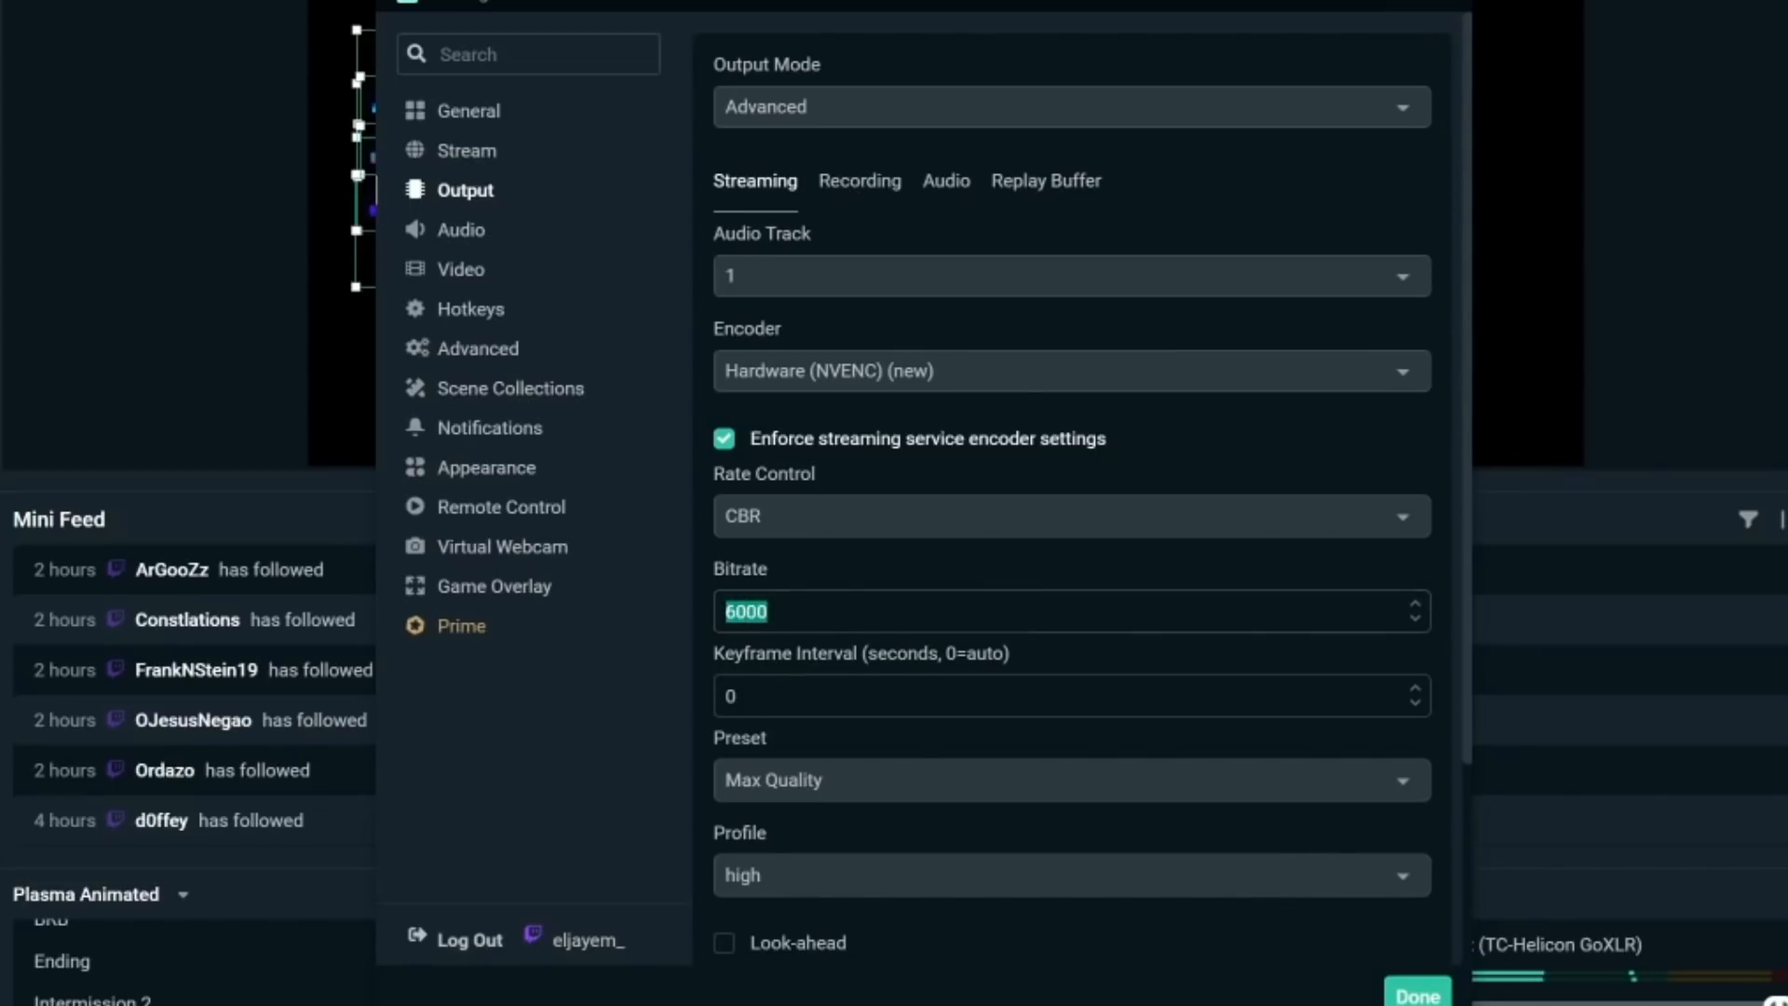
pyautogui.write('100')
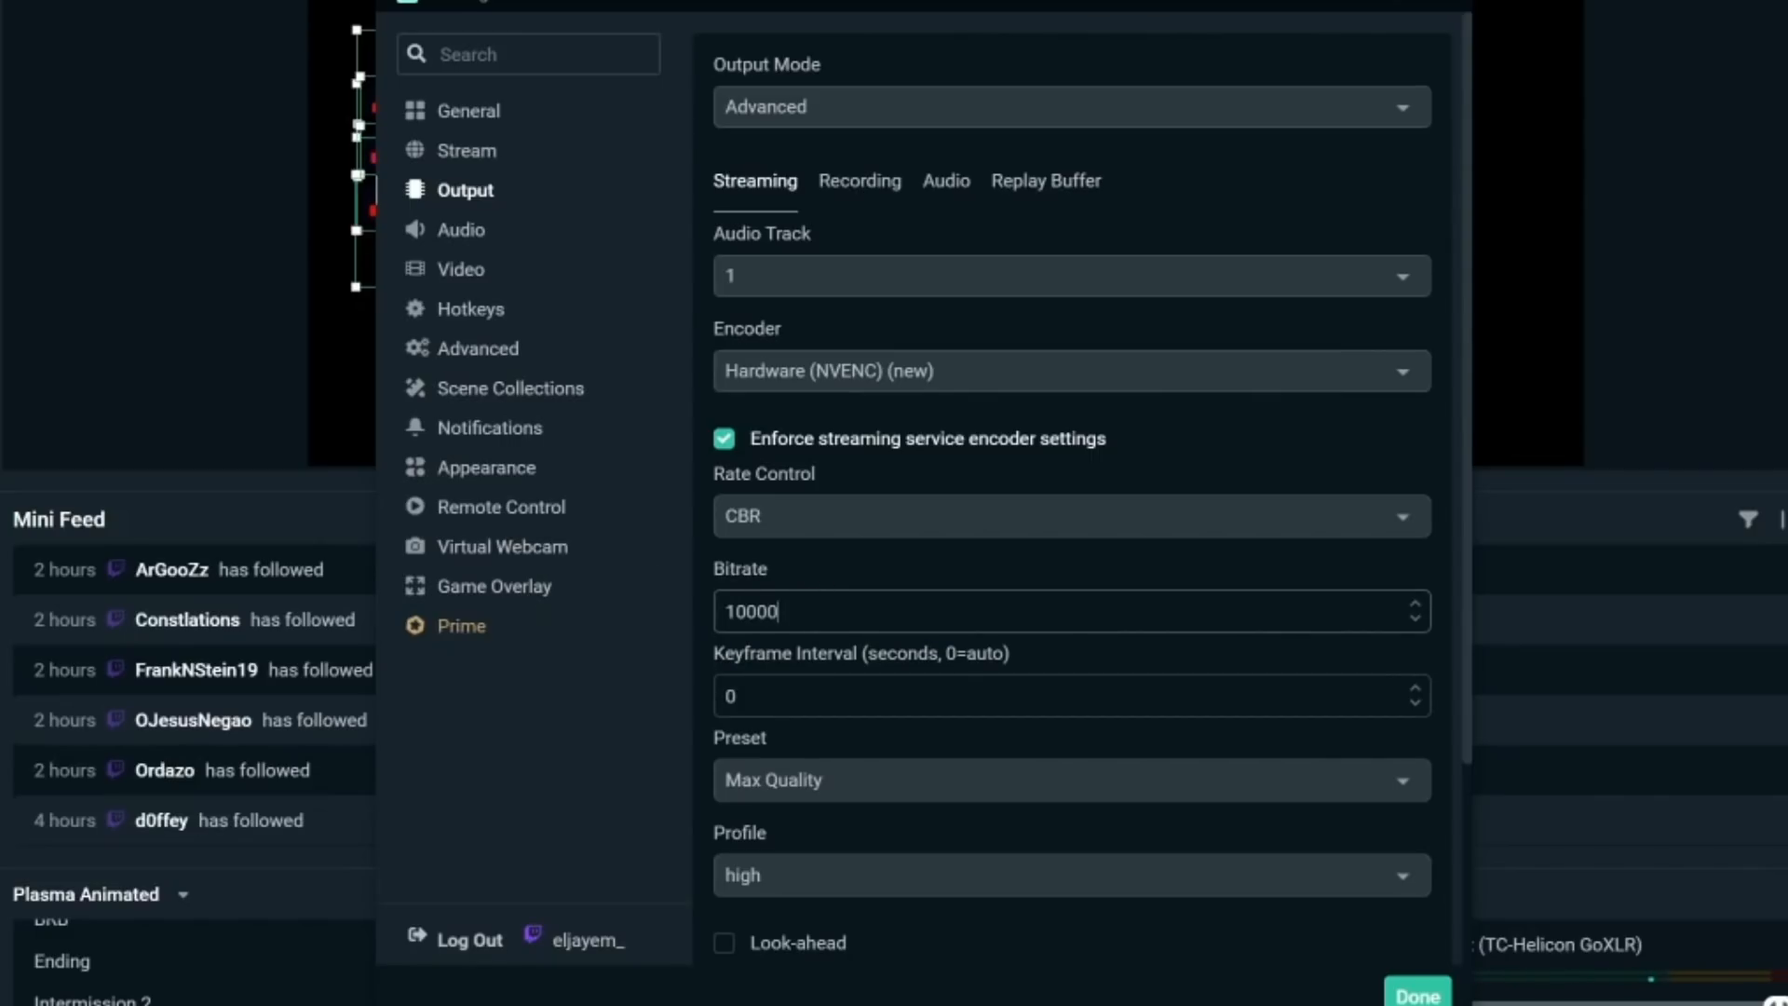
pyautogui.hotkey('ctrl', 'a')
pyautogui.write('6000')
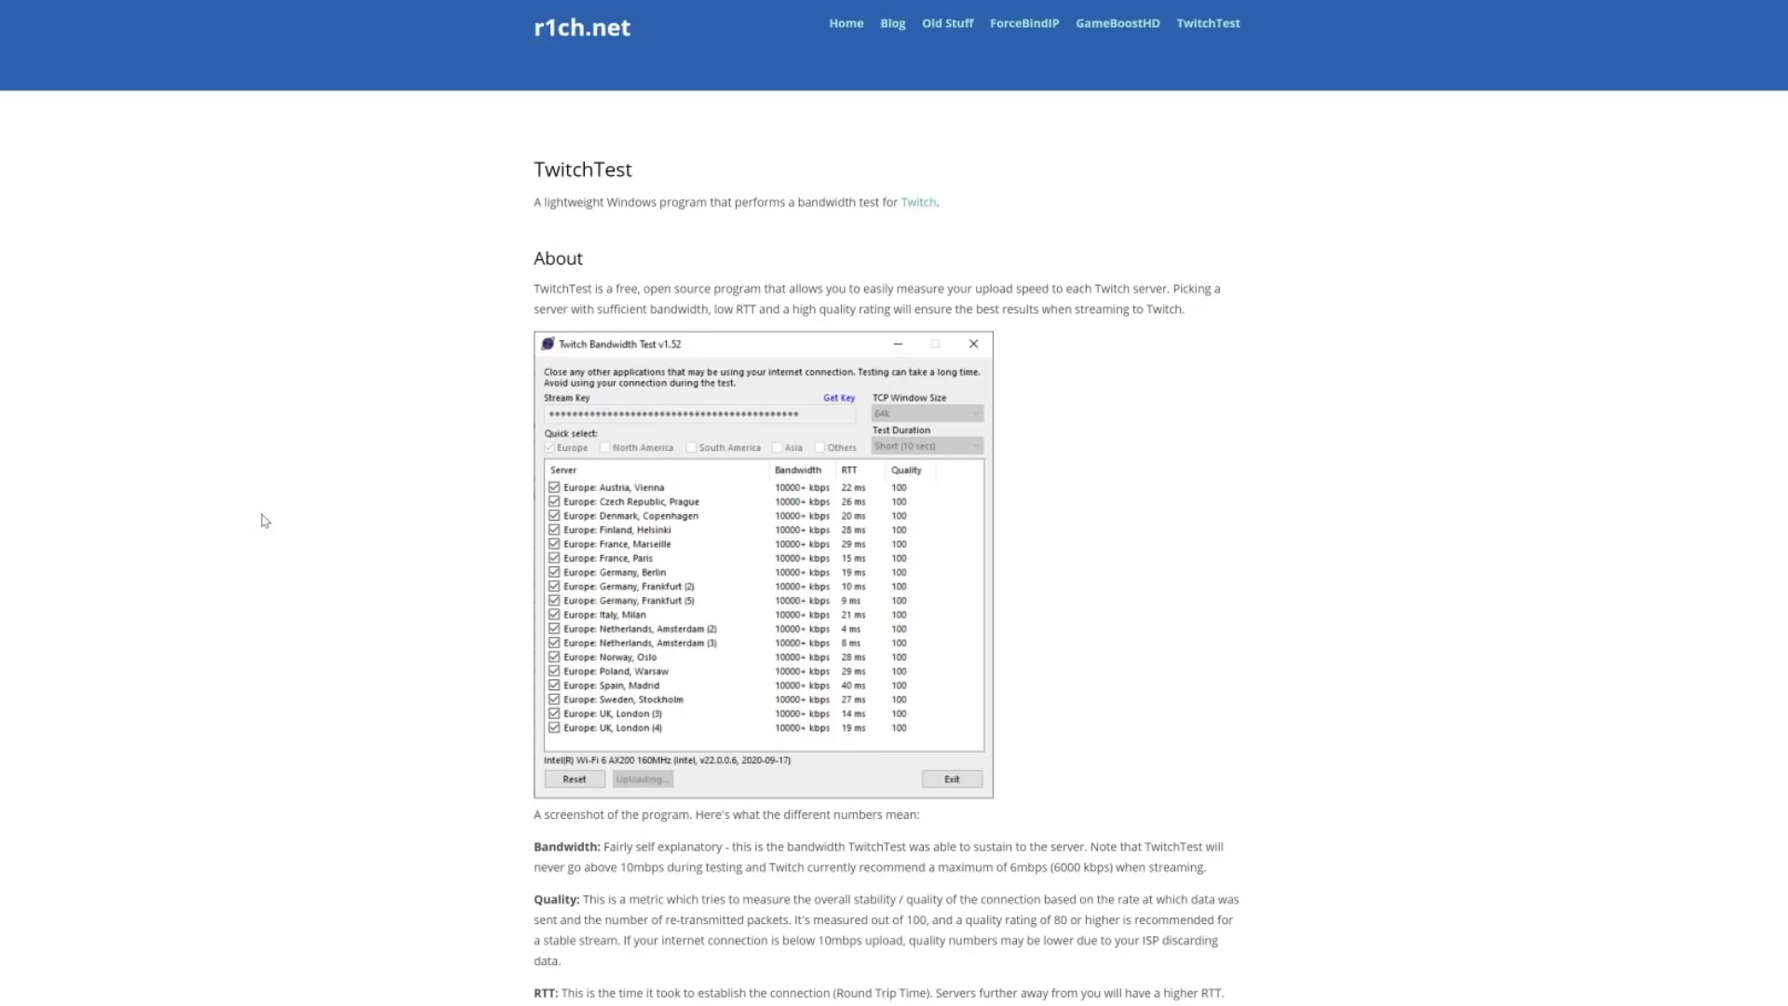
# - Read the TwitchTest page on r1ch.net explaining bandwidth, quality and RTT
pyautogui.scroll(-9, 298, 491)
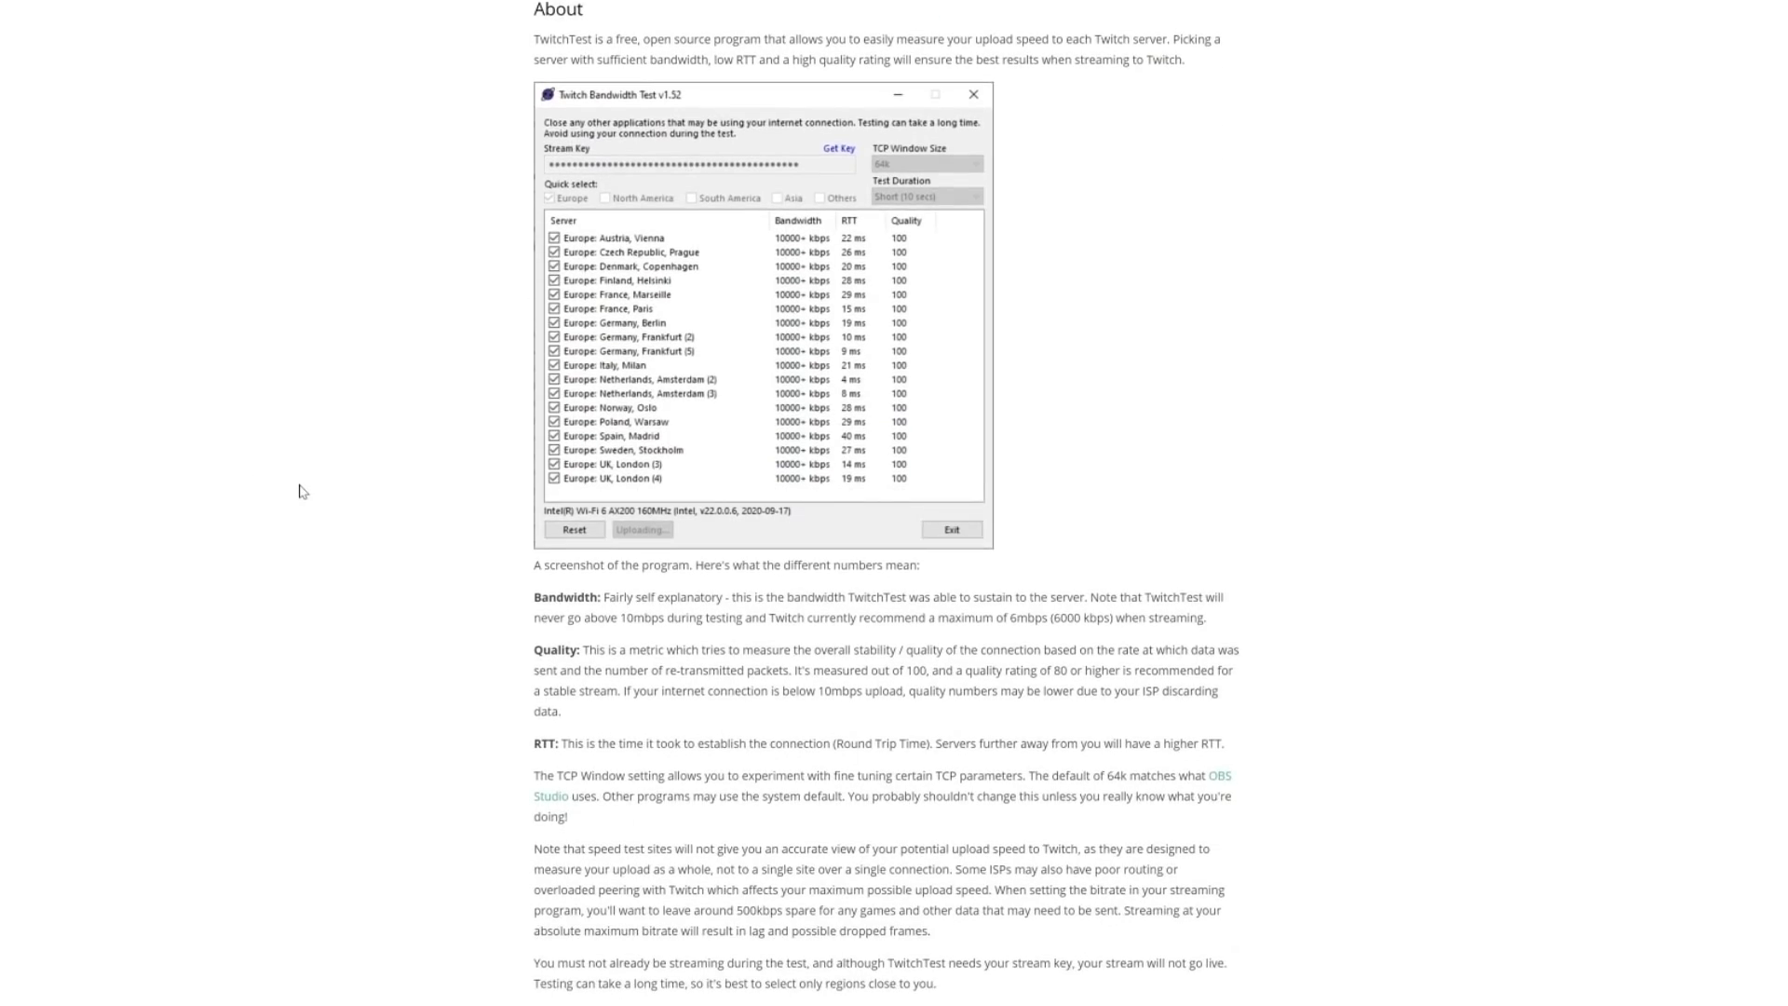
pyautogui.scroll(-1, 302, 492)
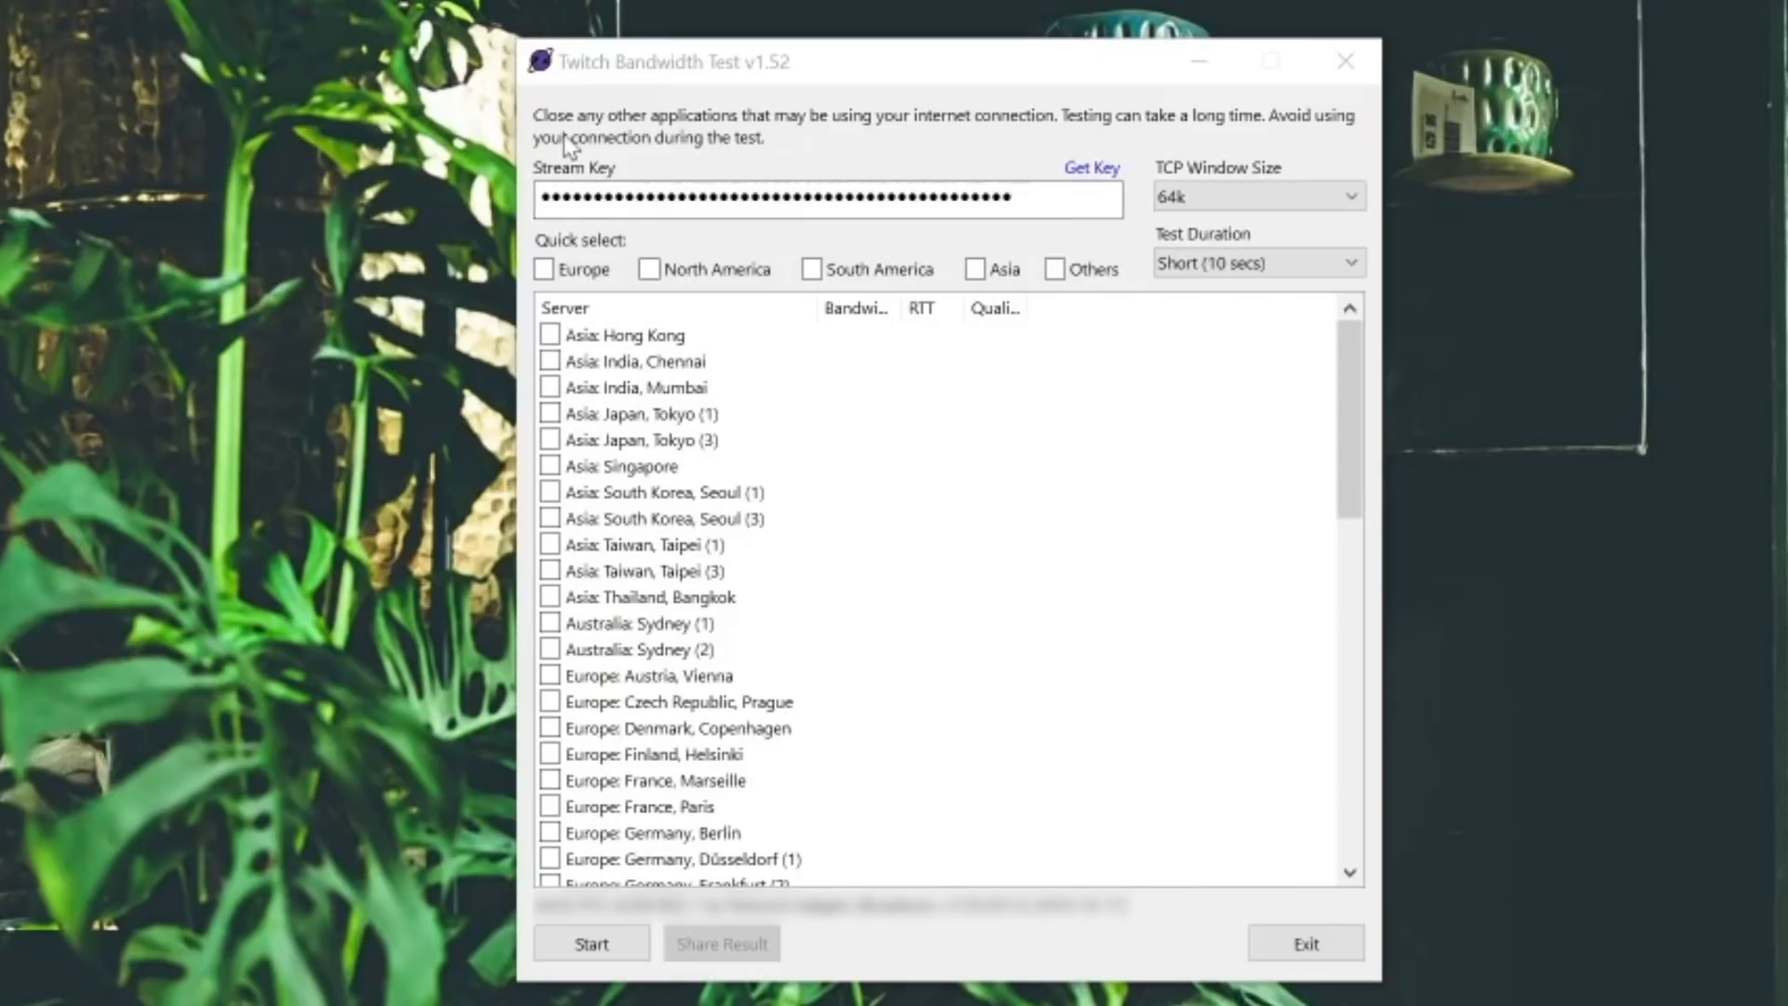
# - Switch to Twitch Bandwidth Test, select the Others region servers and start the bandwidth test
pyautogui.click(987, 275)
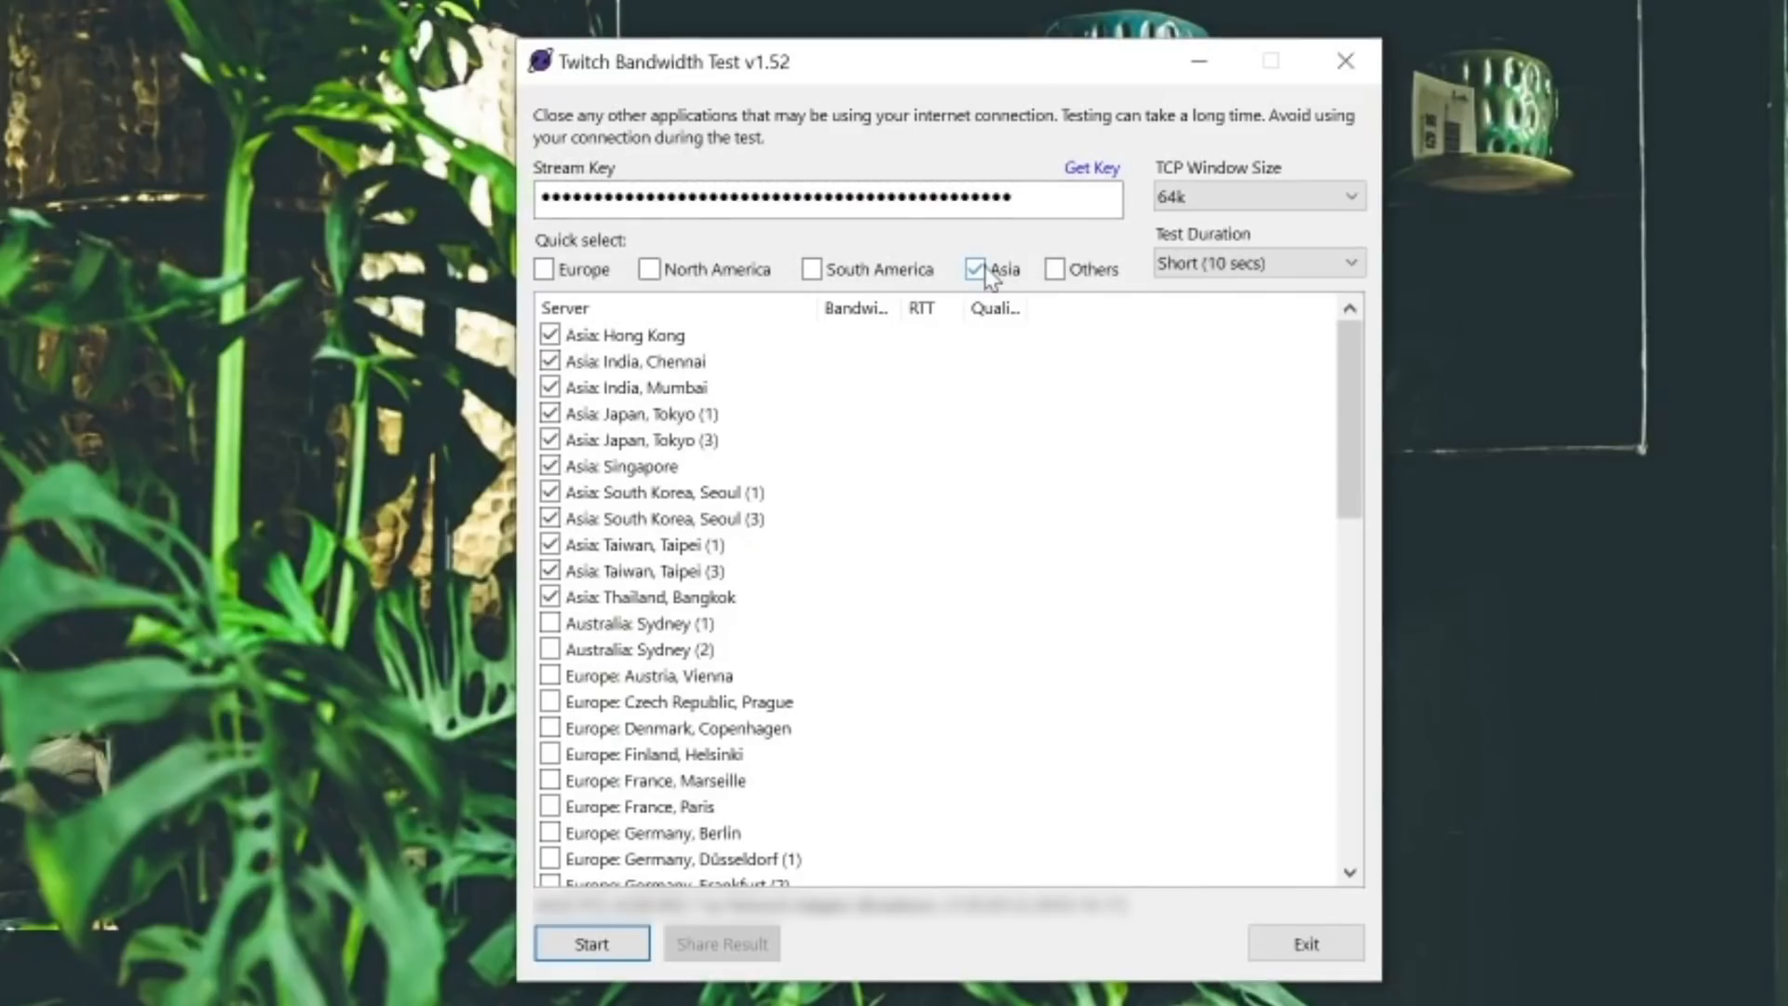
pyautogui.click(1017, 270)
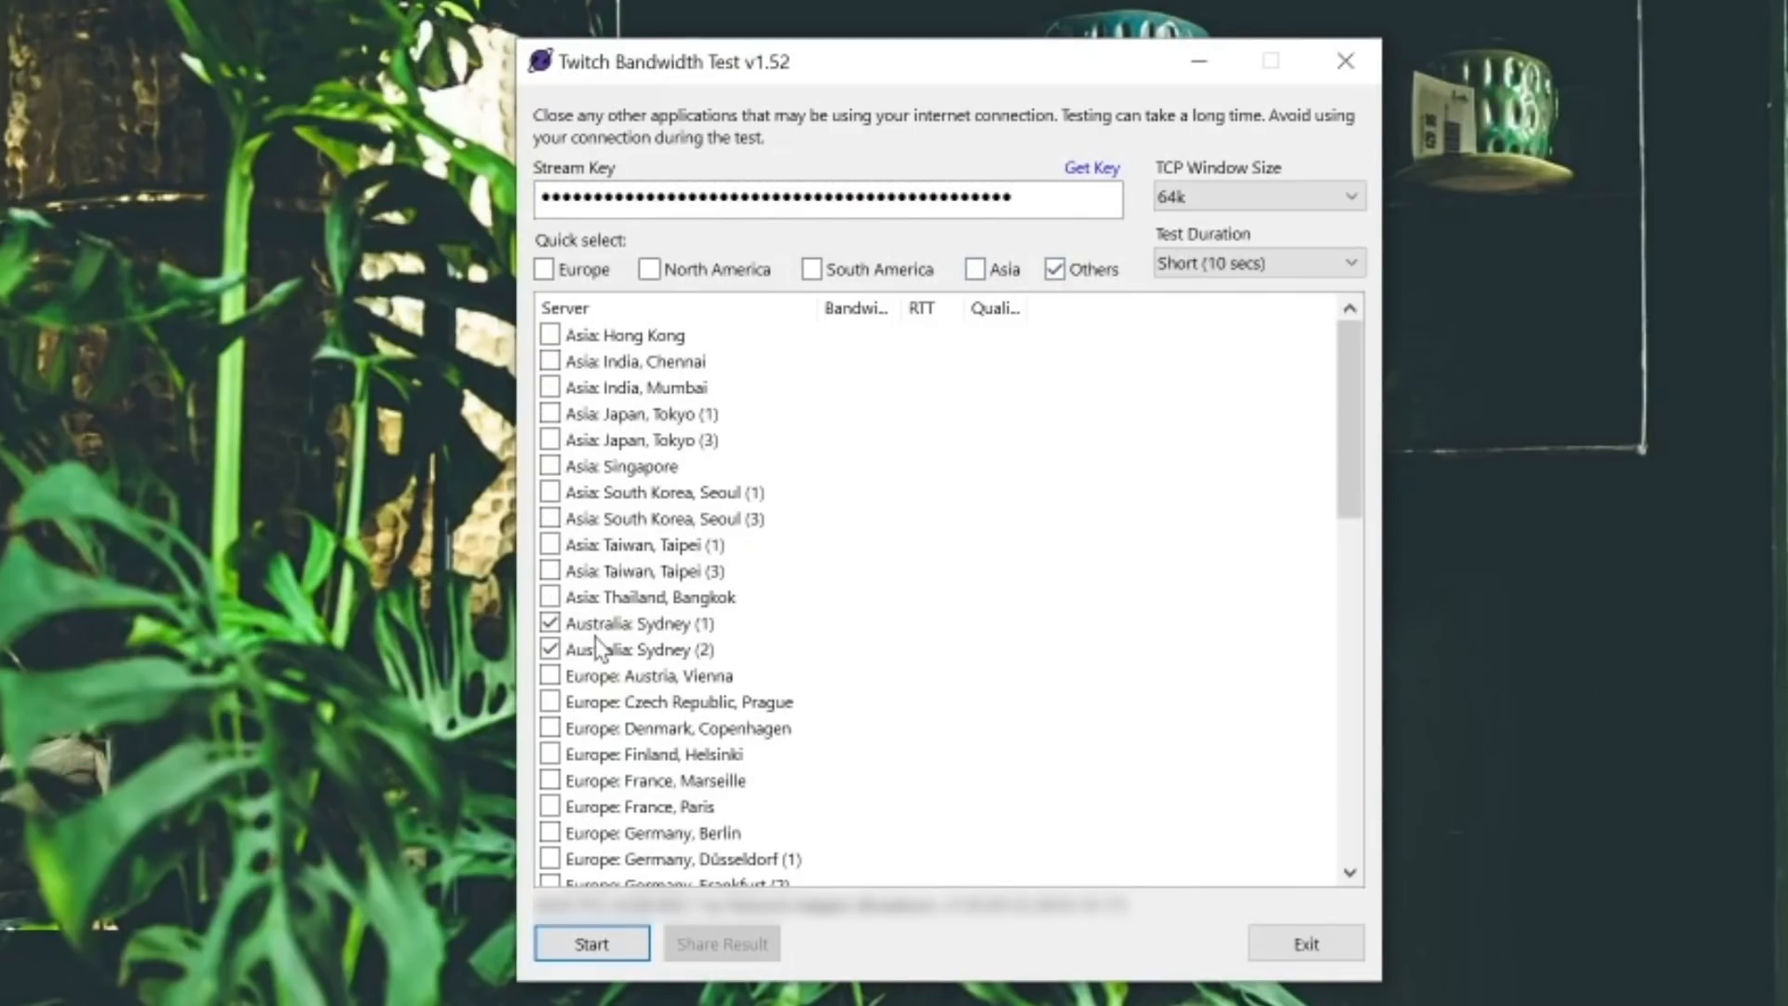
pyautogui.click(612, 943)
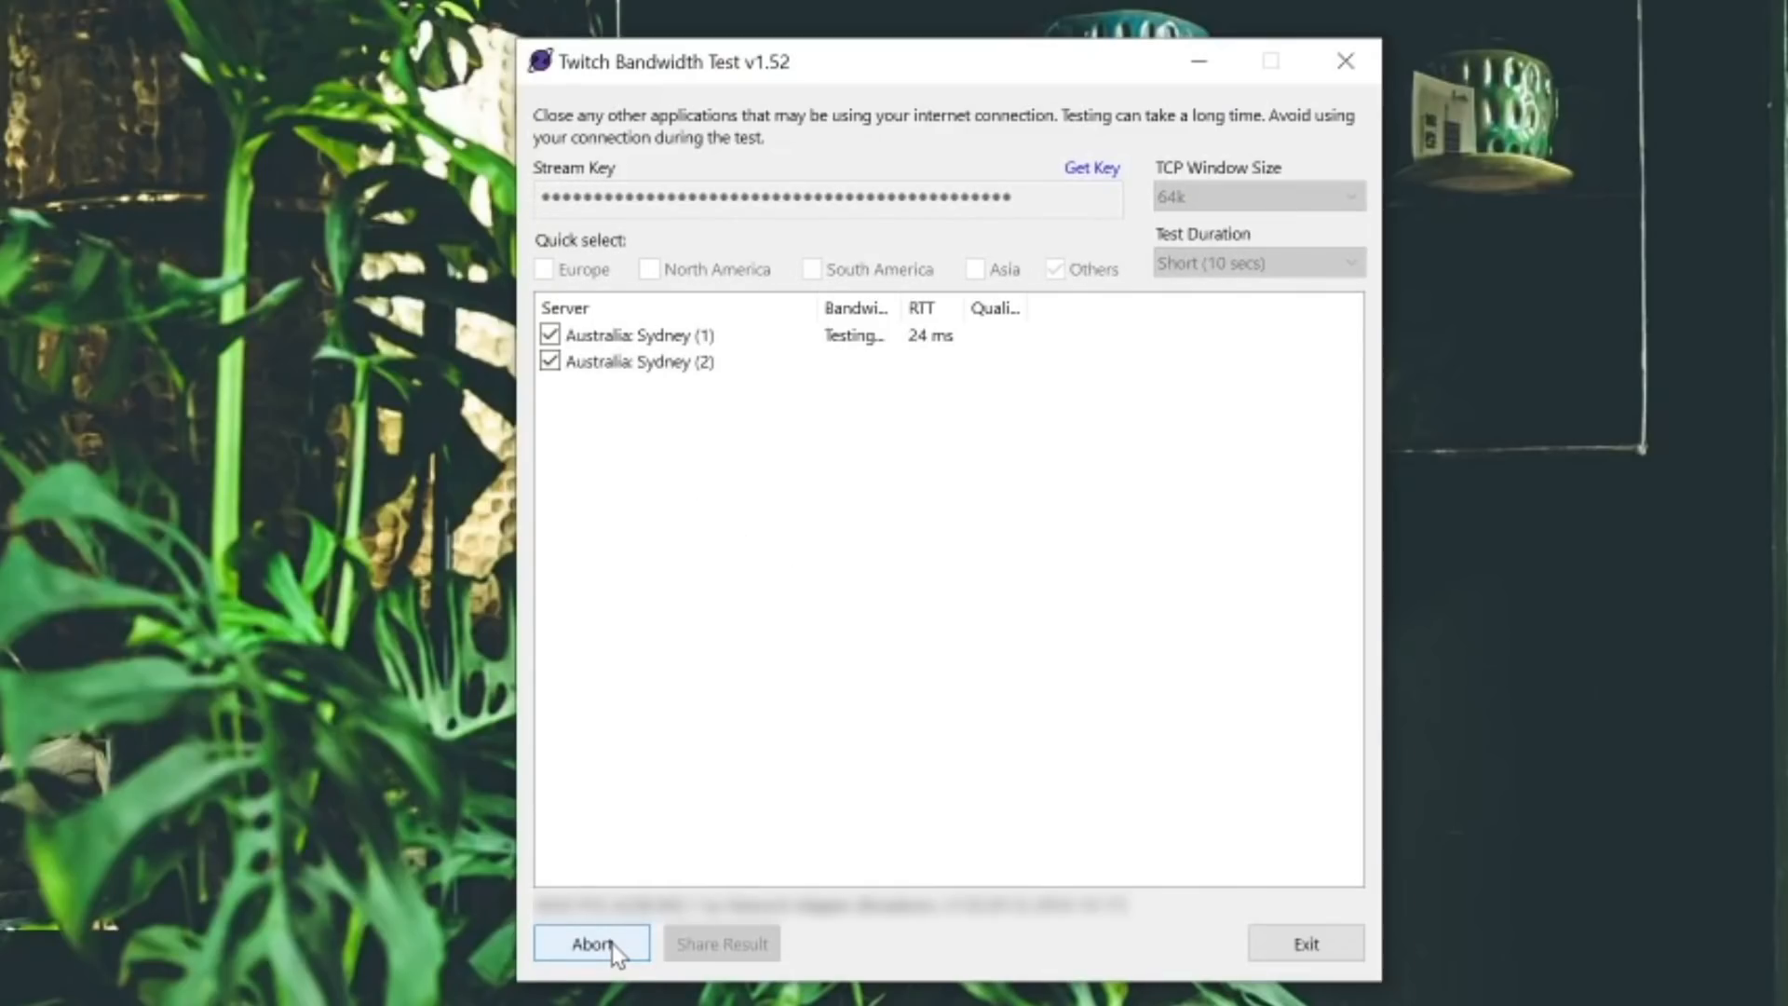